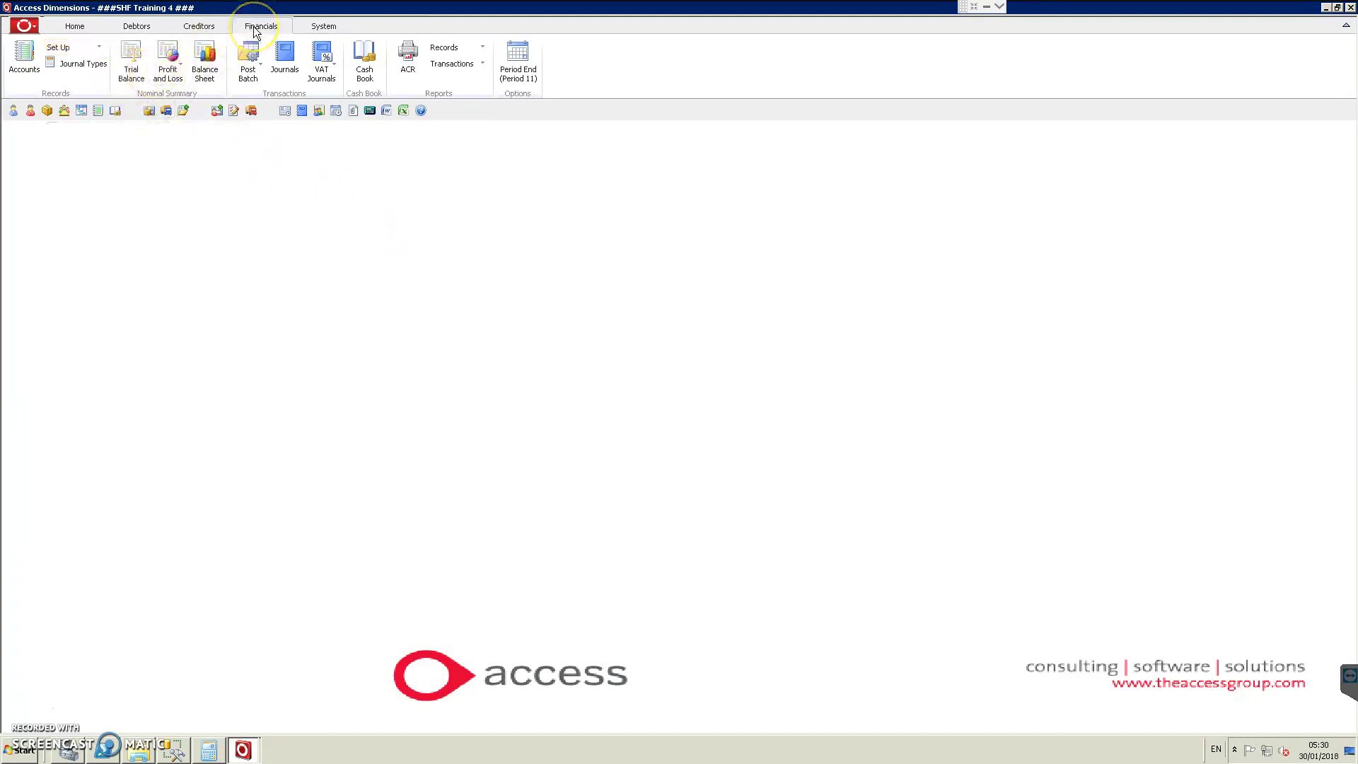
- Start automatic account creation from the nominal accounts record and select nominal account 342 Int Audit
{"action": "left_click", "coordinate": [24, 63]}
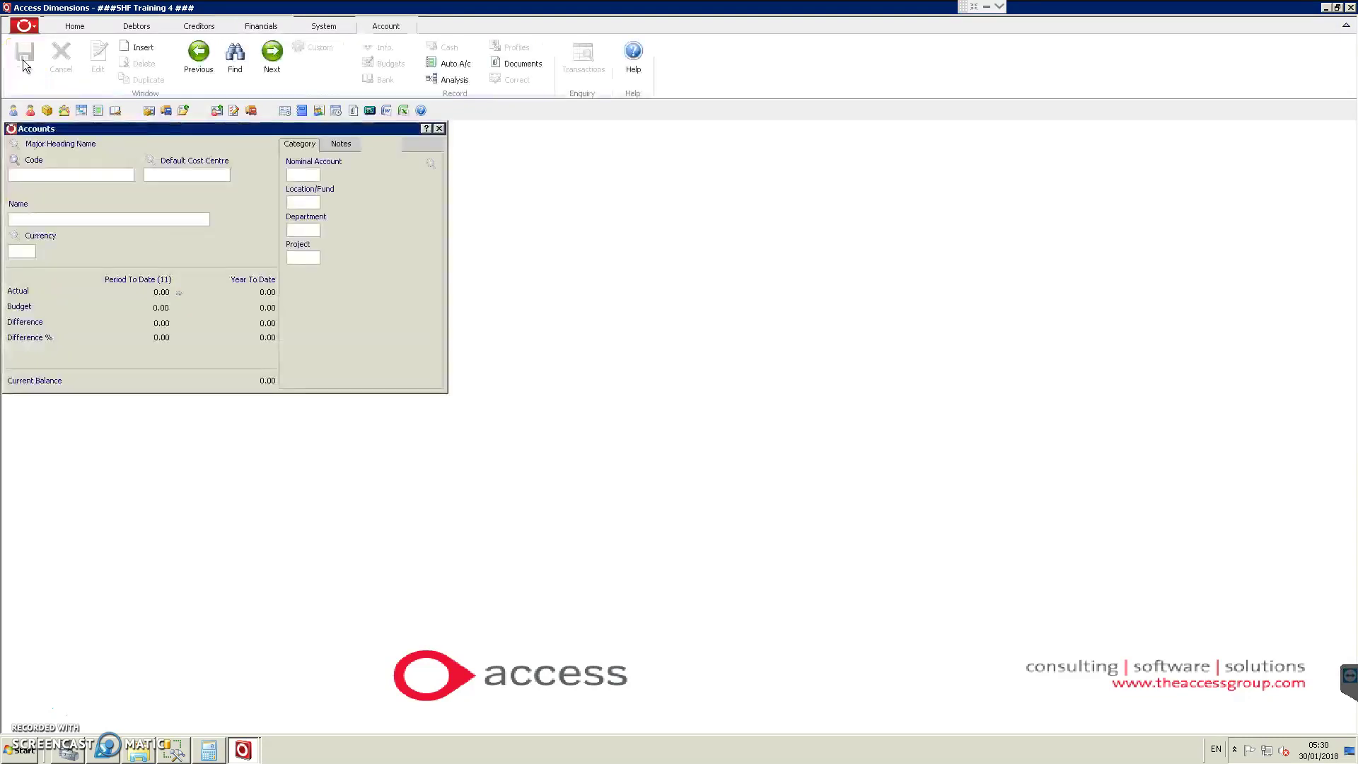
{"action": "left_click", "coordinate": [453, 67]}
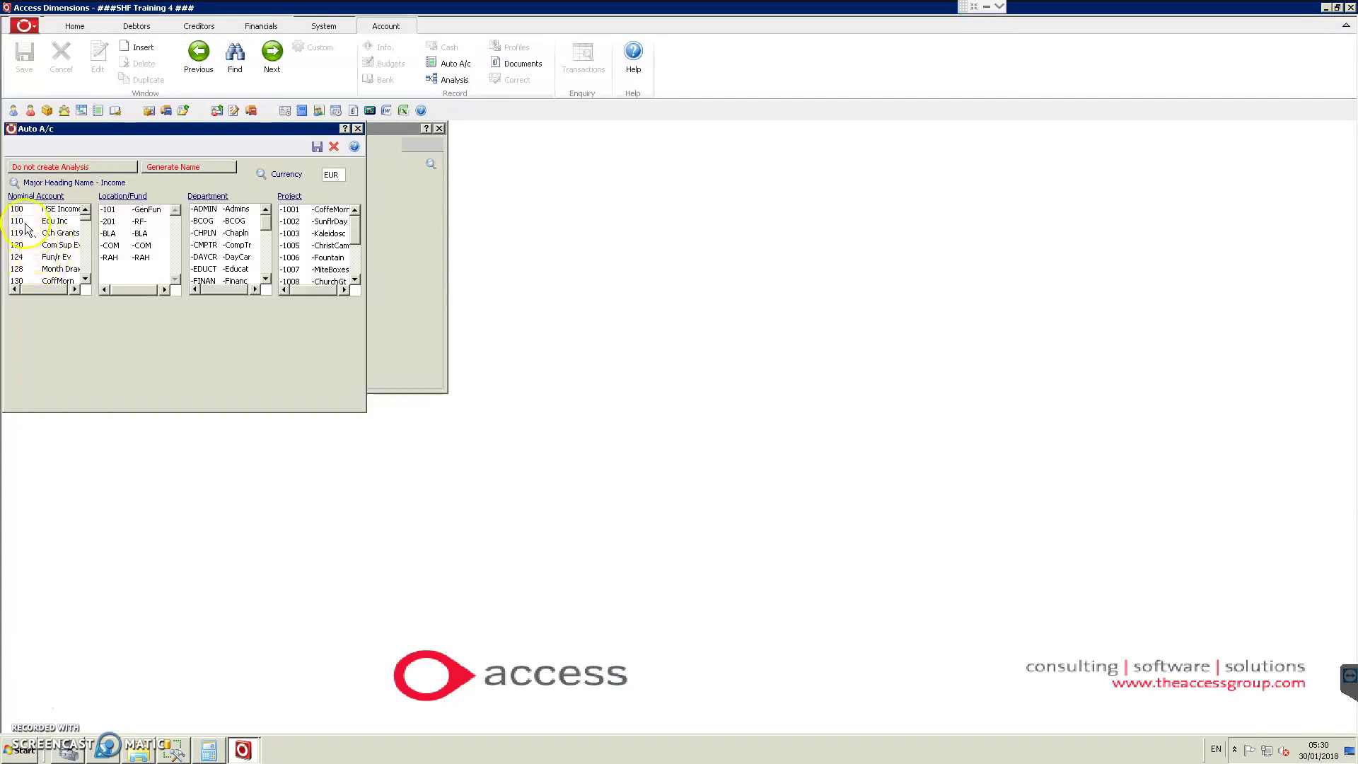
{"action": "scroll", "coordinate": [91, 269], "scroll_direction": "down", "scroll_amount": 2}
{"action": "scroll", "coordinate": [90, 268], "scroll_direction": "down", "scroll_amount": 2}
{"action": "scroll", "coordinate": [84, 270], "scroll_direction": "down", "scroll_amount": 2}
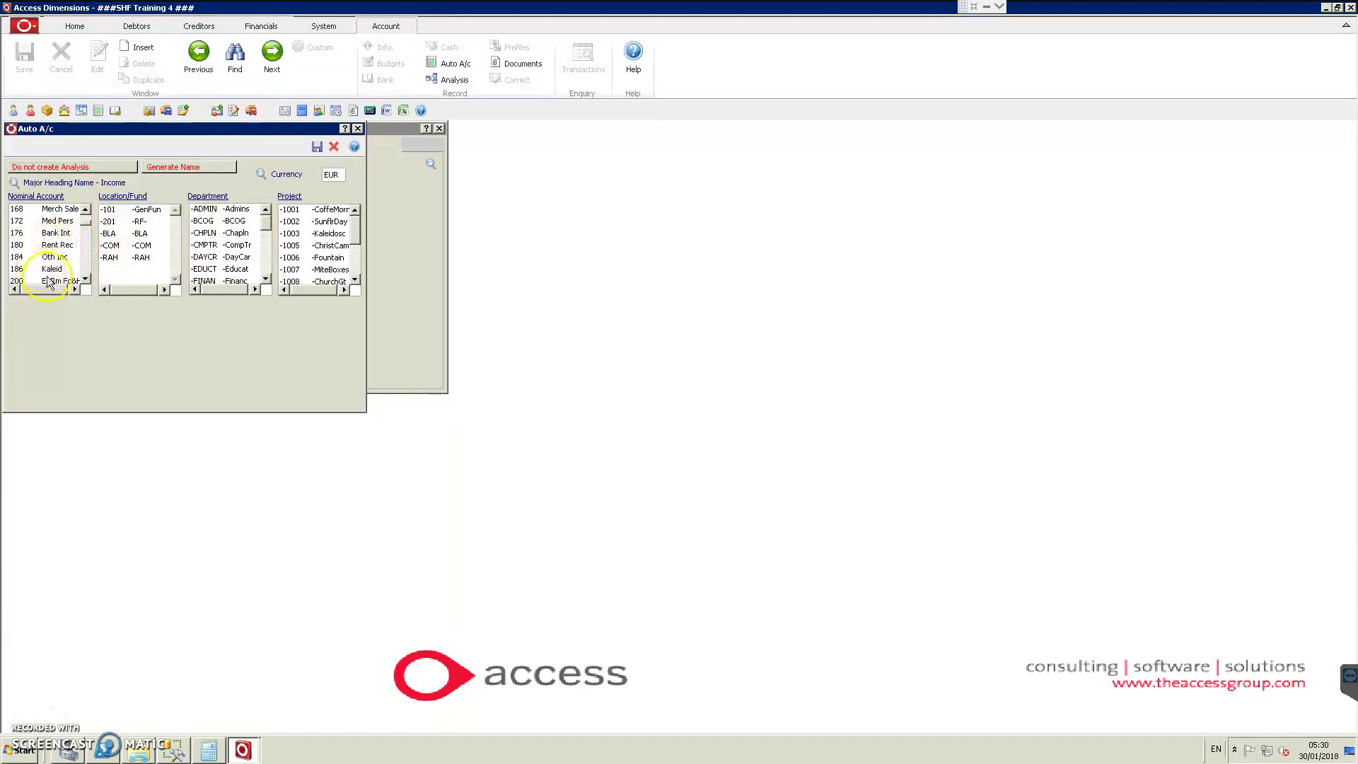
{"action": "scroll", "coordinate": [89, 272], "scroll_direction": "down", "scroll_amount": 7}
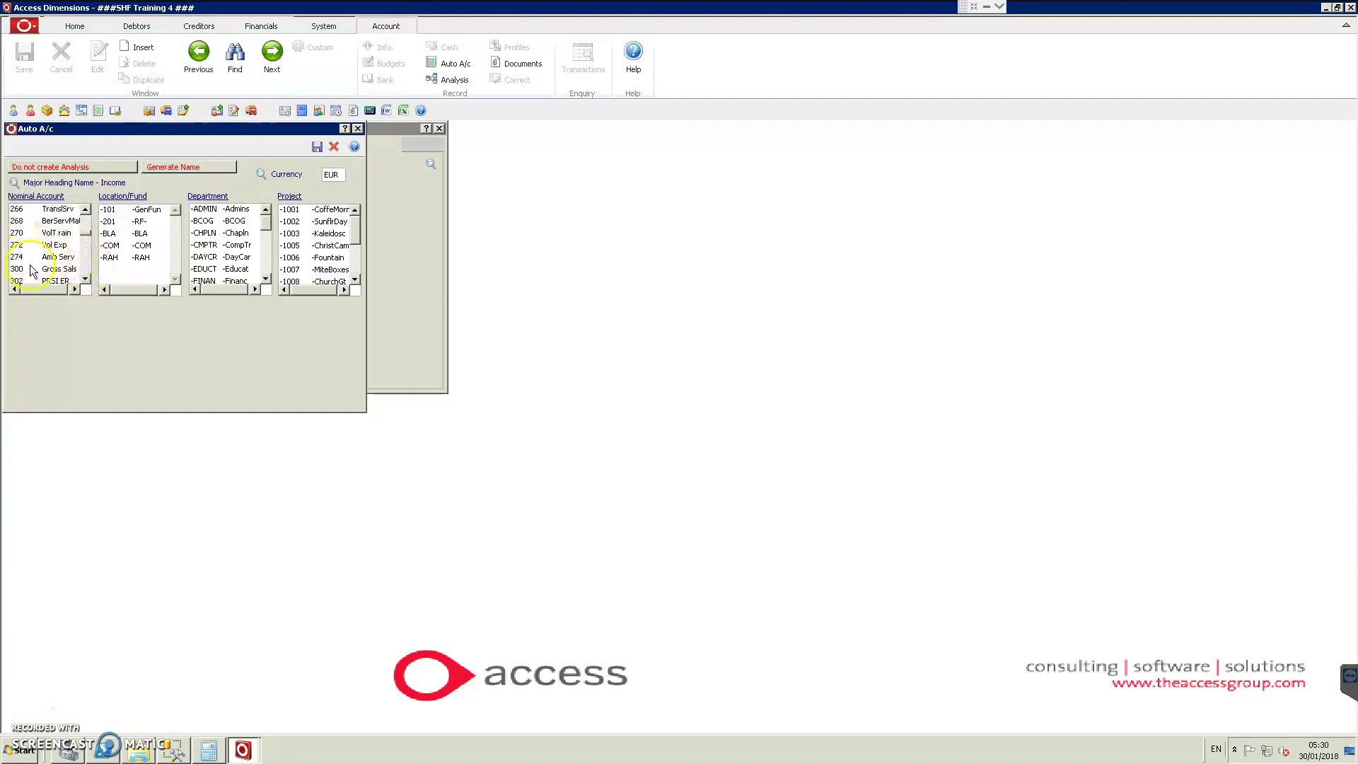
{"action": "scroll", "coordinate": [87, 274], "scroll_direction": "down", "scroll_amount": 3}
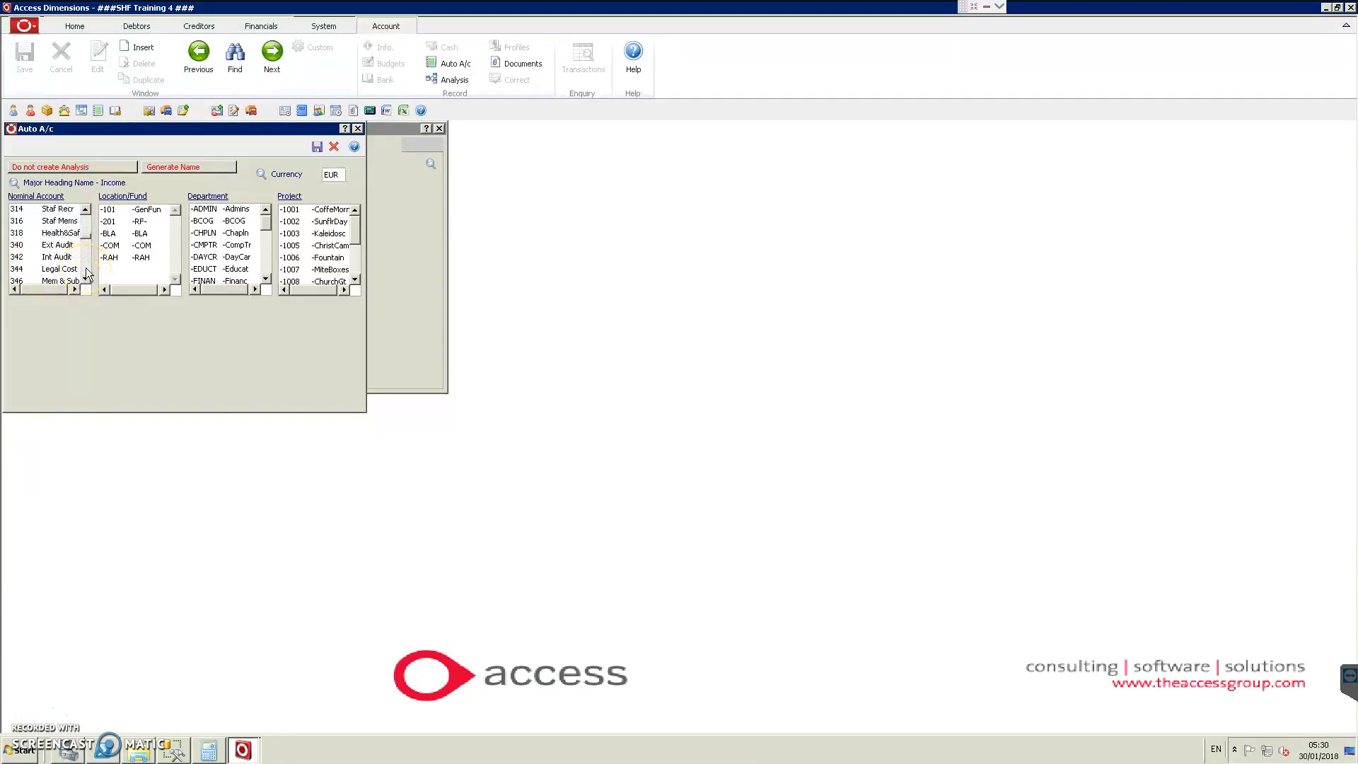
{"action": "left_click", "coordinate": [55, 256]}
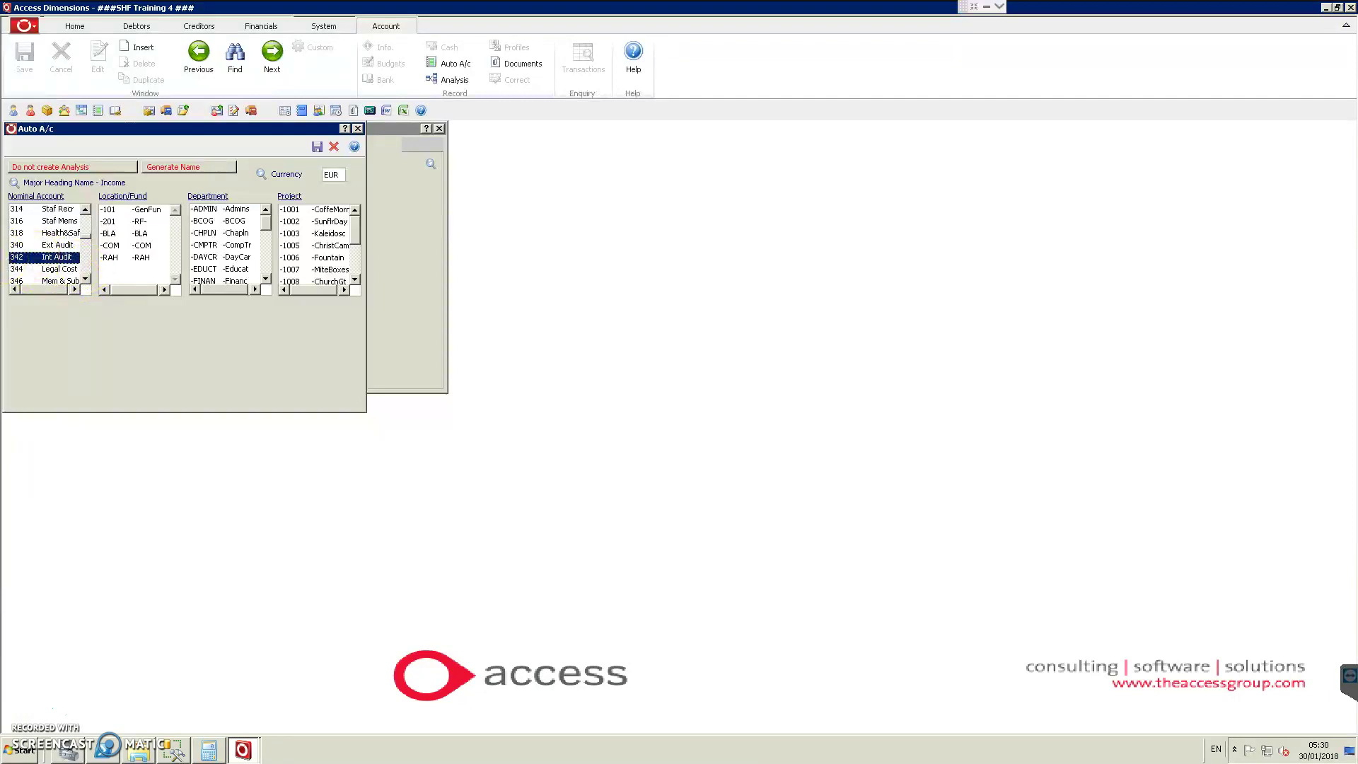
- Select locations -BLA and -RAH and department -ADMIN for the new account combinations
{"action": "left_click", "coordinate": [110, 235]}
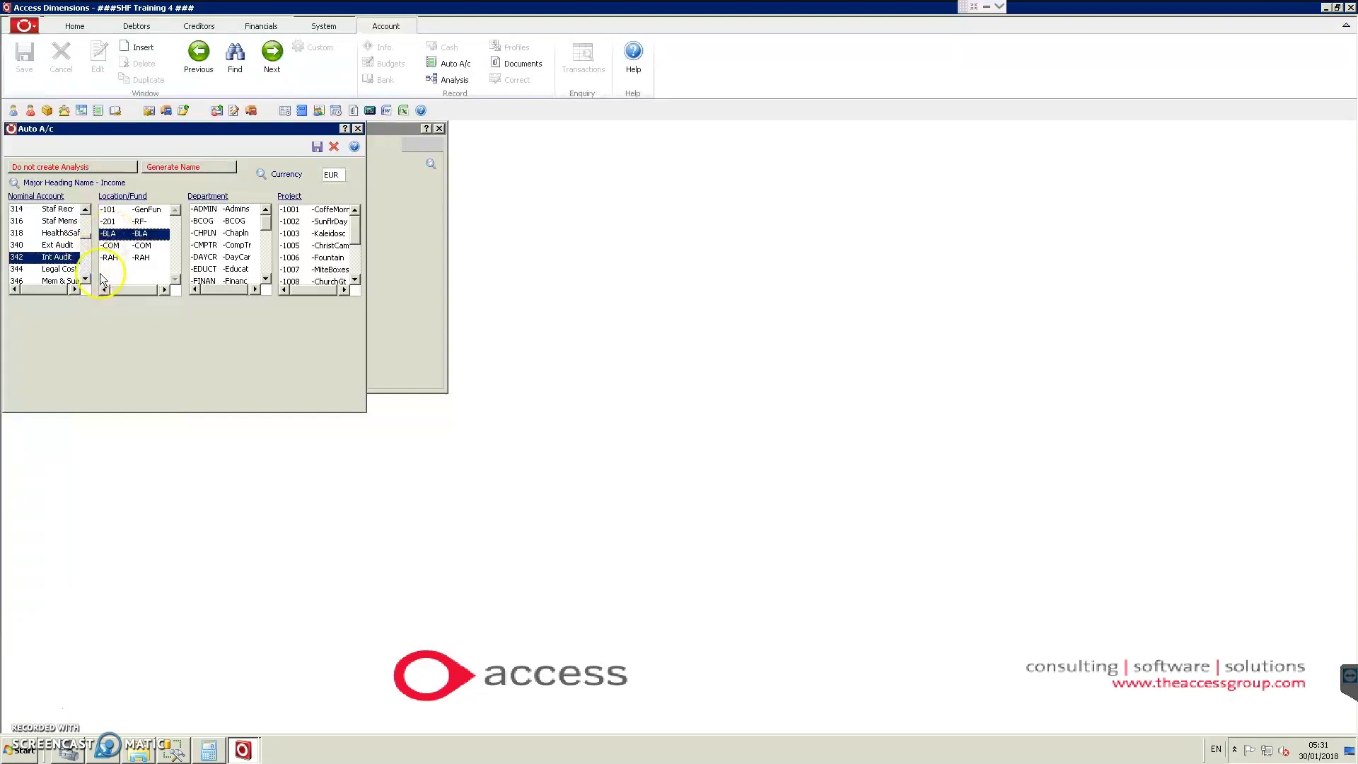
{"action": "left_click", "coordinate": [110, 257]}
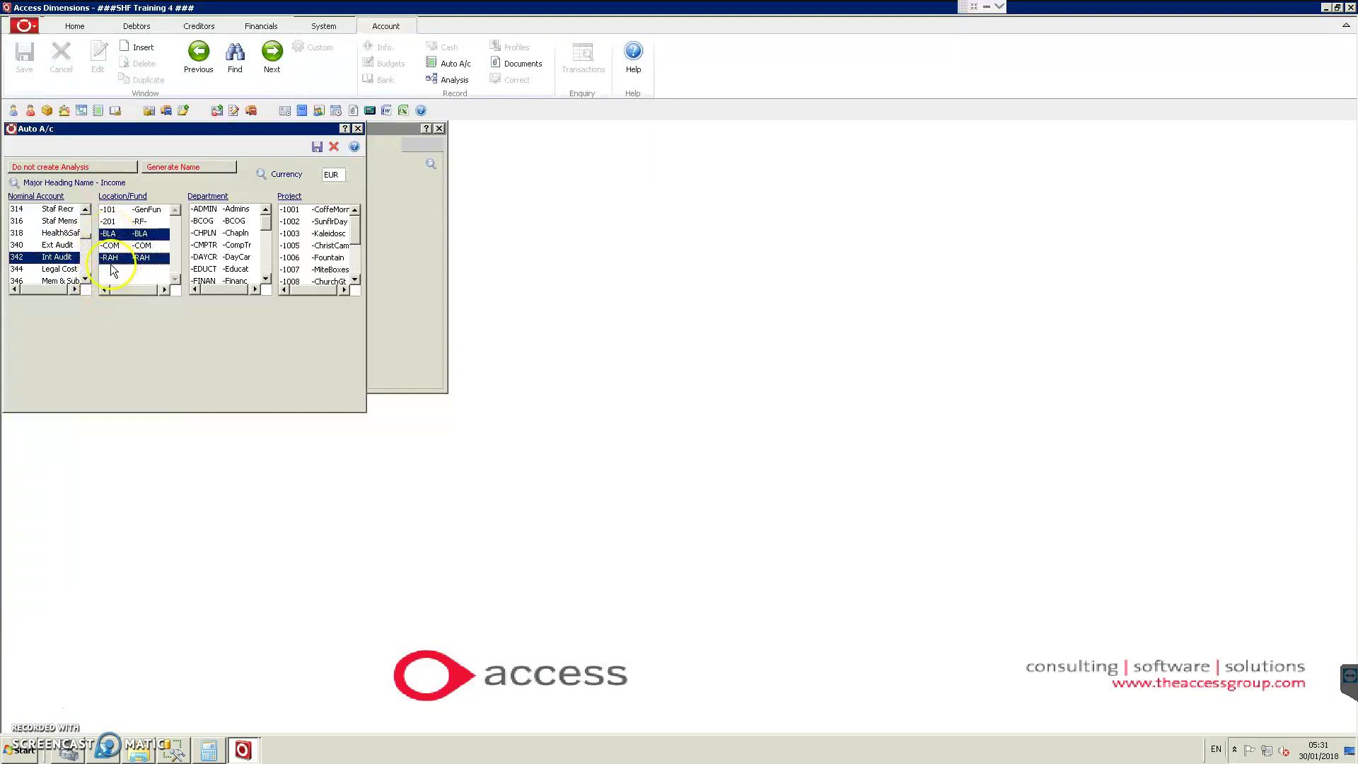
{"action": "left_click", "coordinate": [215, 210]}
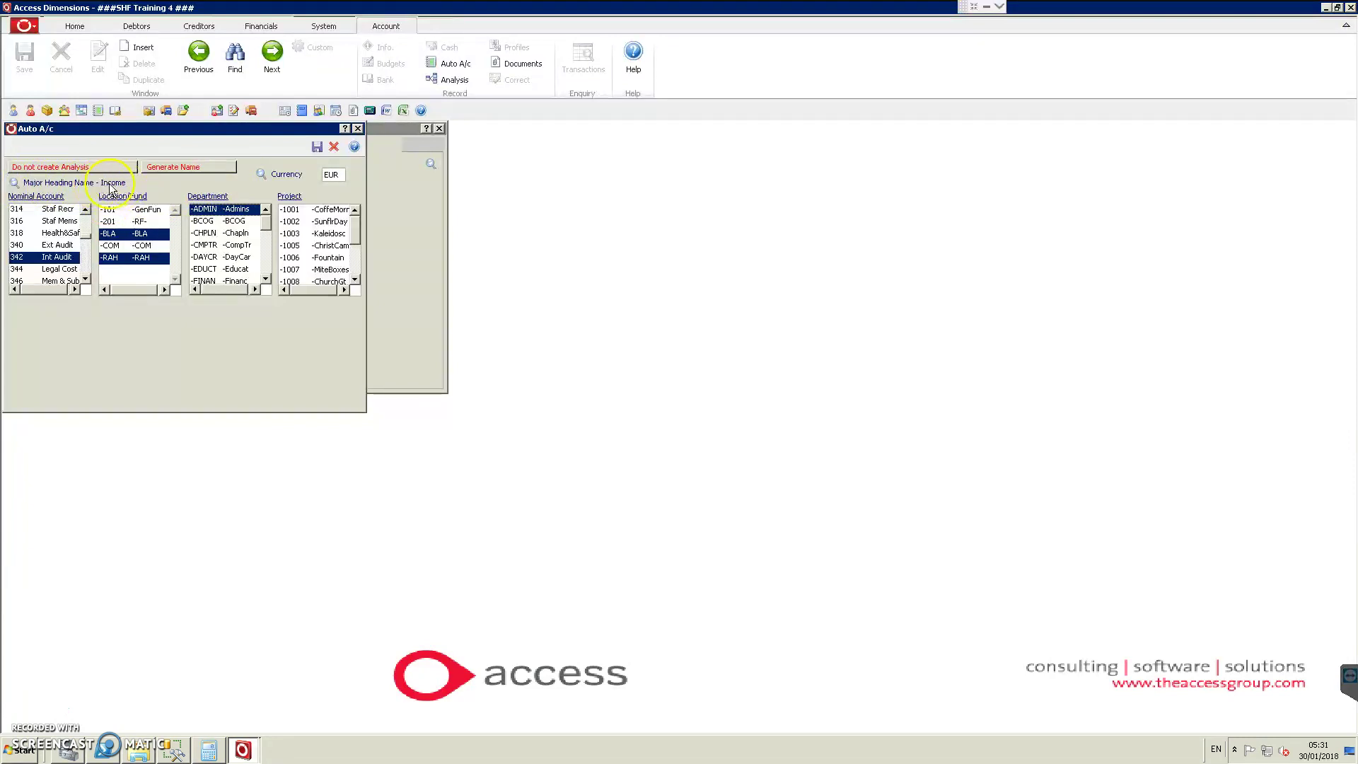
- Set the major heading to Expenditure and choose to create analysis records with the accounts
{"action": "left_click", "coordinate": [14, 184]}
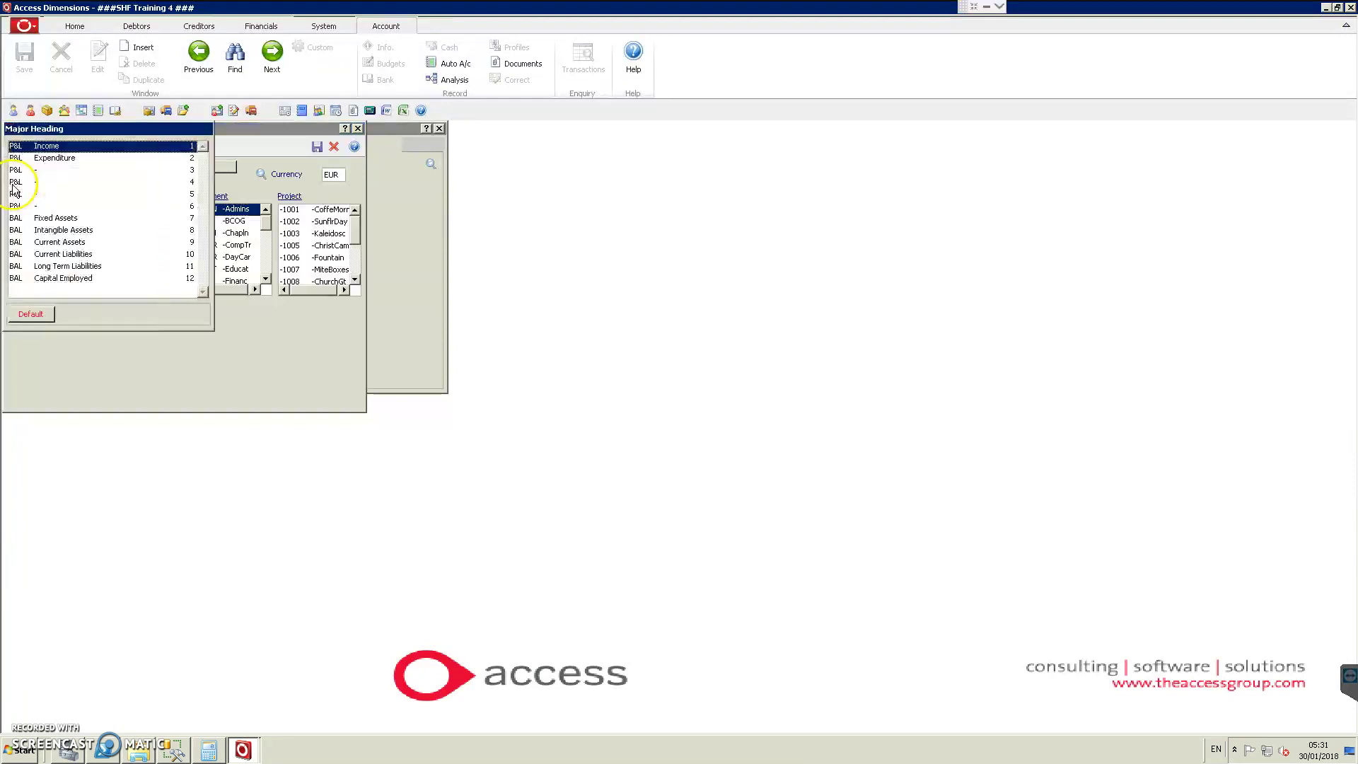
{"action": "double_click", "coordinate": [49, 155]}
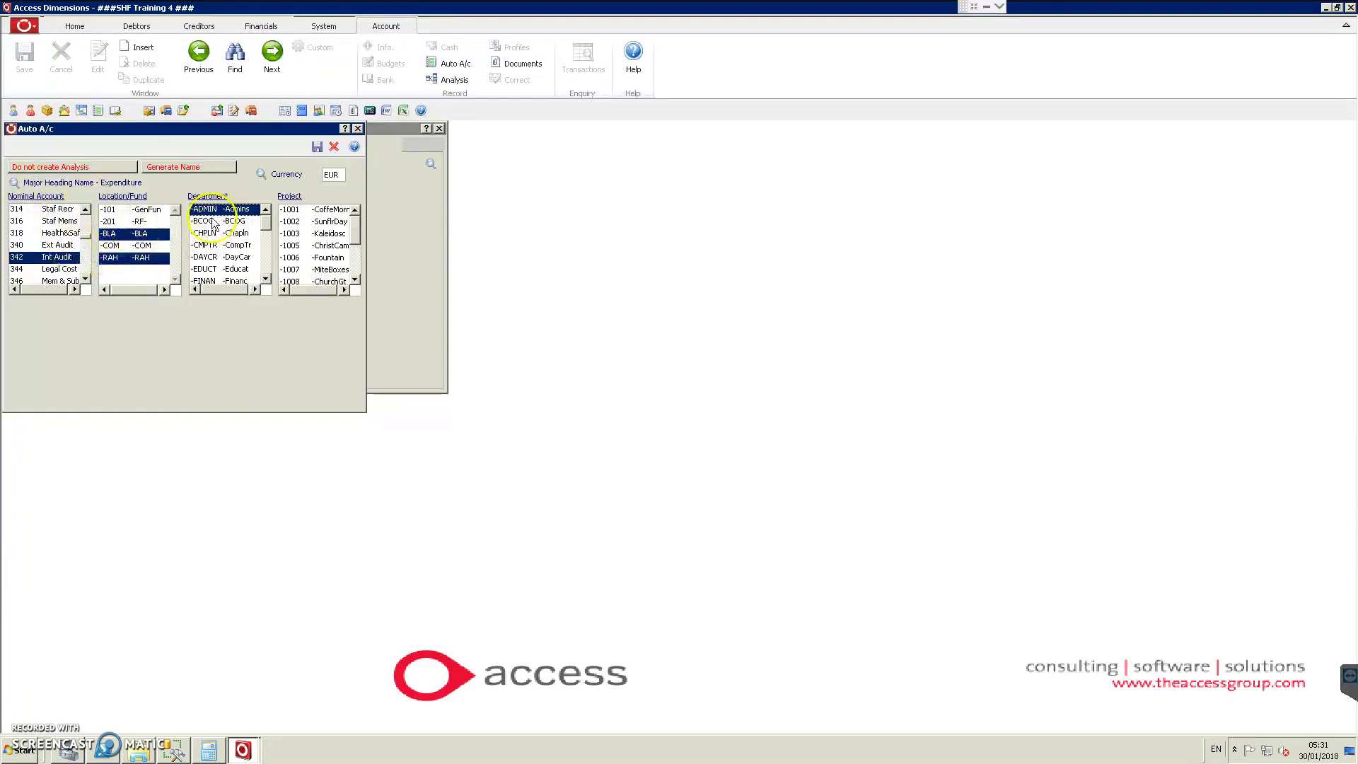
{"action": "left_click", "coordinate": [88, 172]}
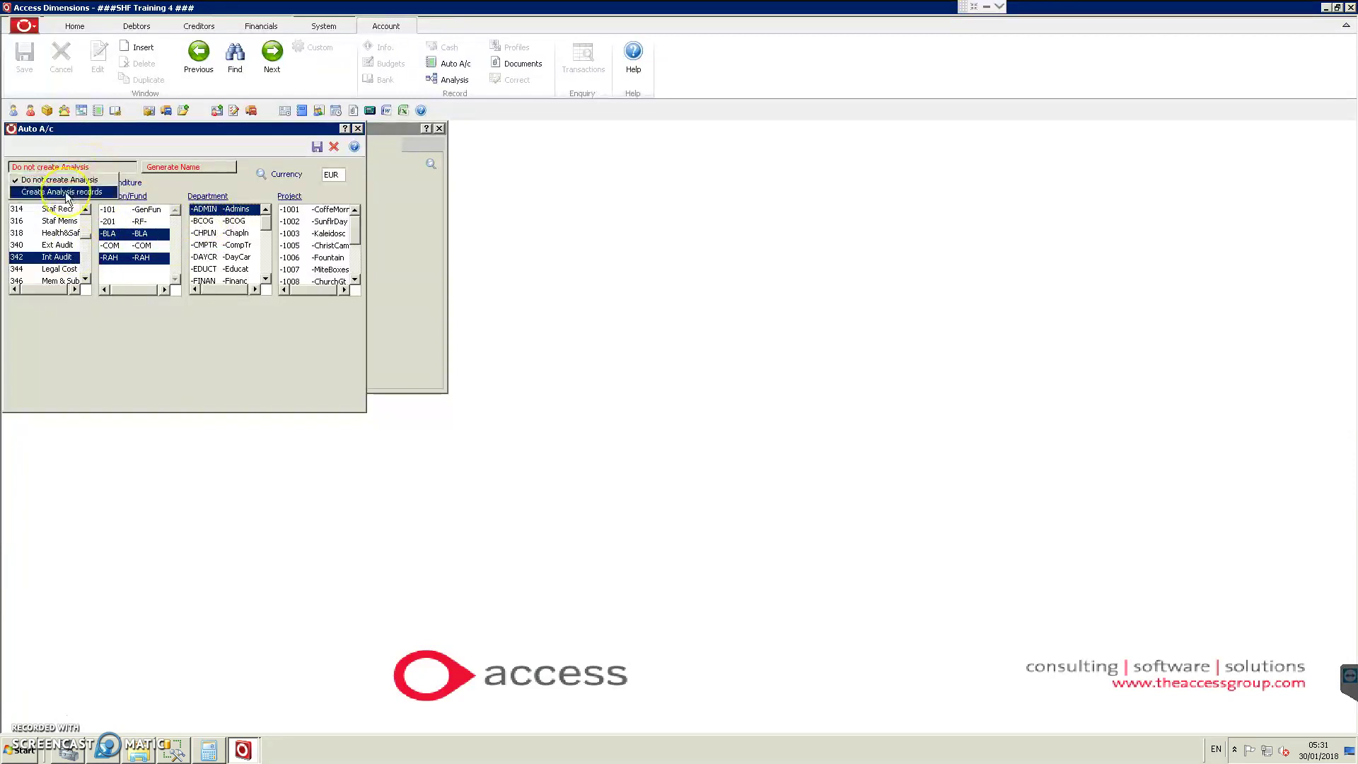
{"action": "left_click", "coordinate": [68, 193]}
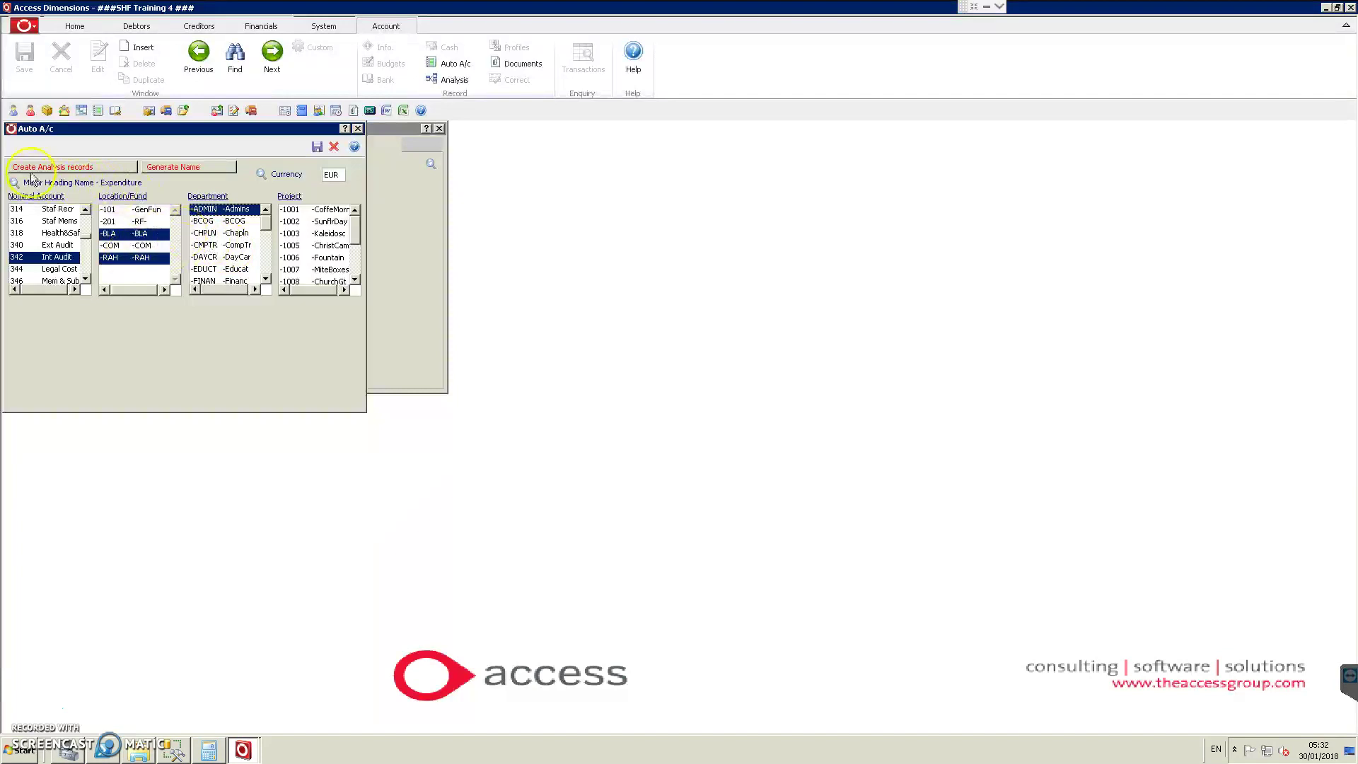
- Generate accounts 342-BLA-ADMIN and 342-RAH-ADMIN with their analysis records and confirm their creation
{"action": "left_click", "coordinate": [318, 149]}
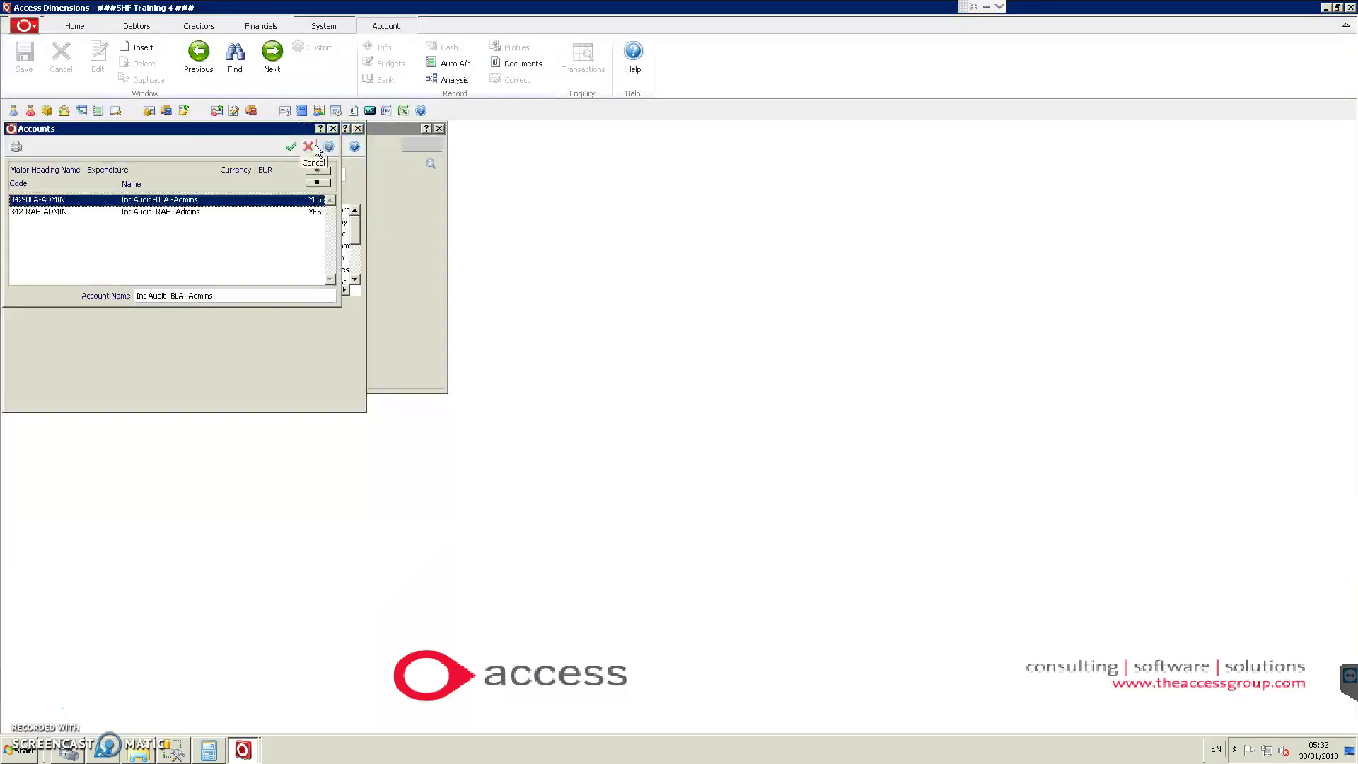
{"action": "left_click_drag", "start_coordinate": [188, 131], "coordinate": [416, 201]}
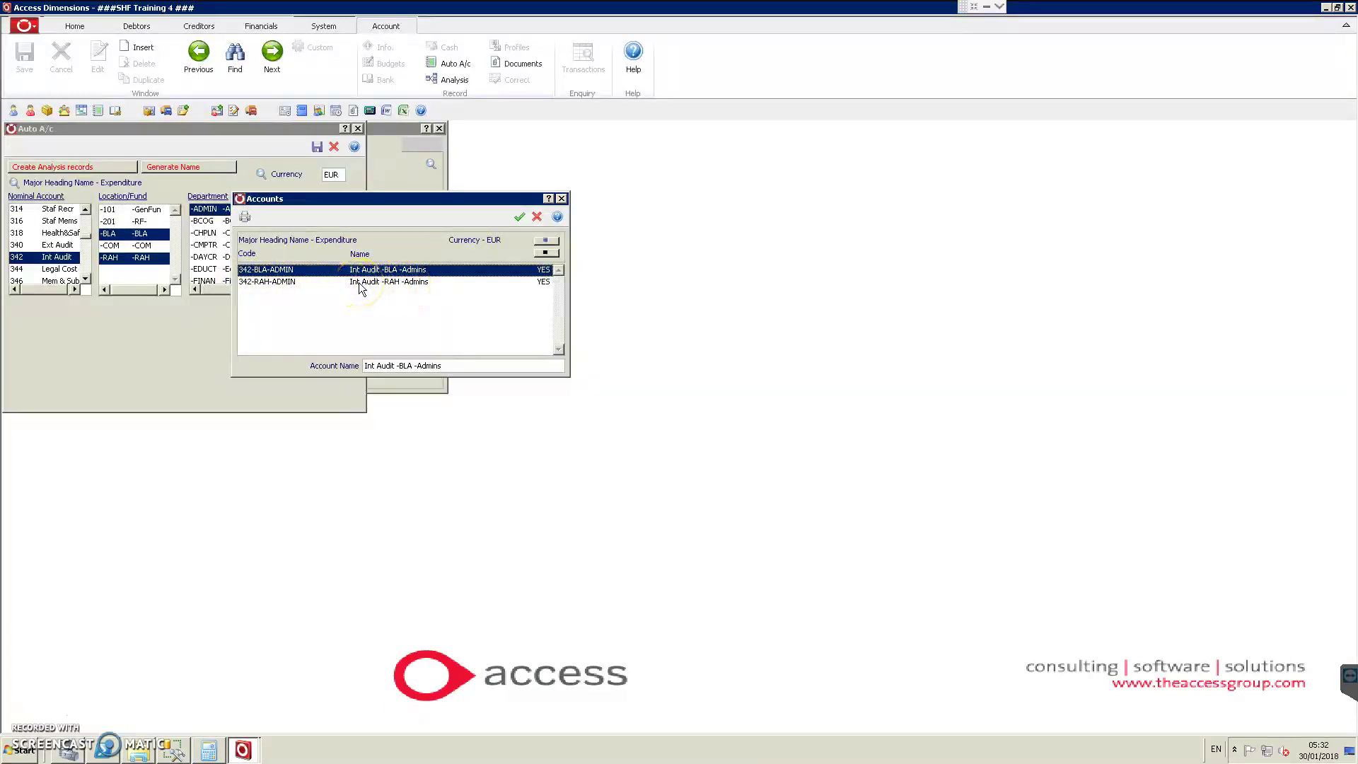
{"action": "left_click", "coordinate": [395, 366]}
{"action": "left_click_drag", "start_coordinate": [395, 366], "coordinate": [353, 362]}
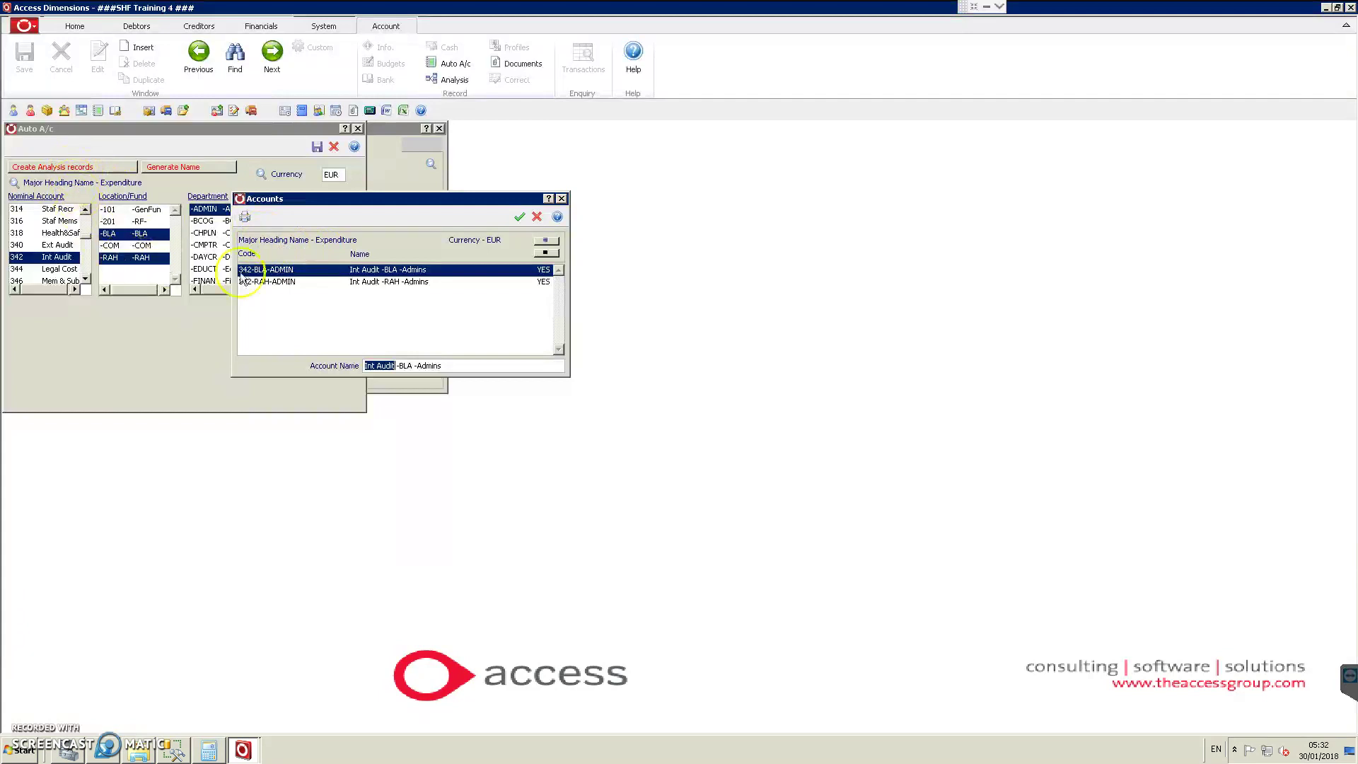
{"action": "left_click", "coordinate": [520, 216]}
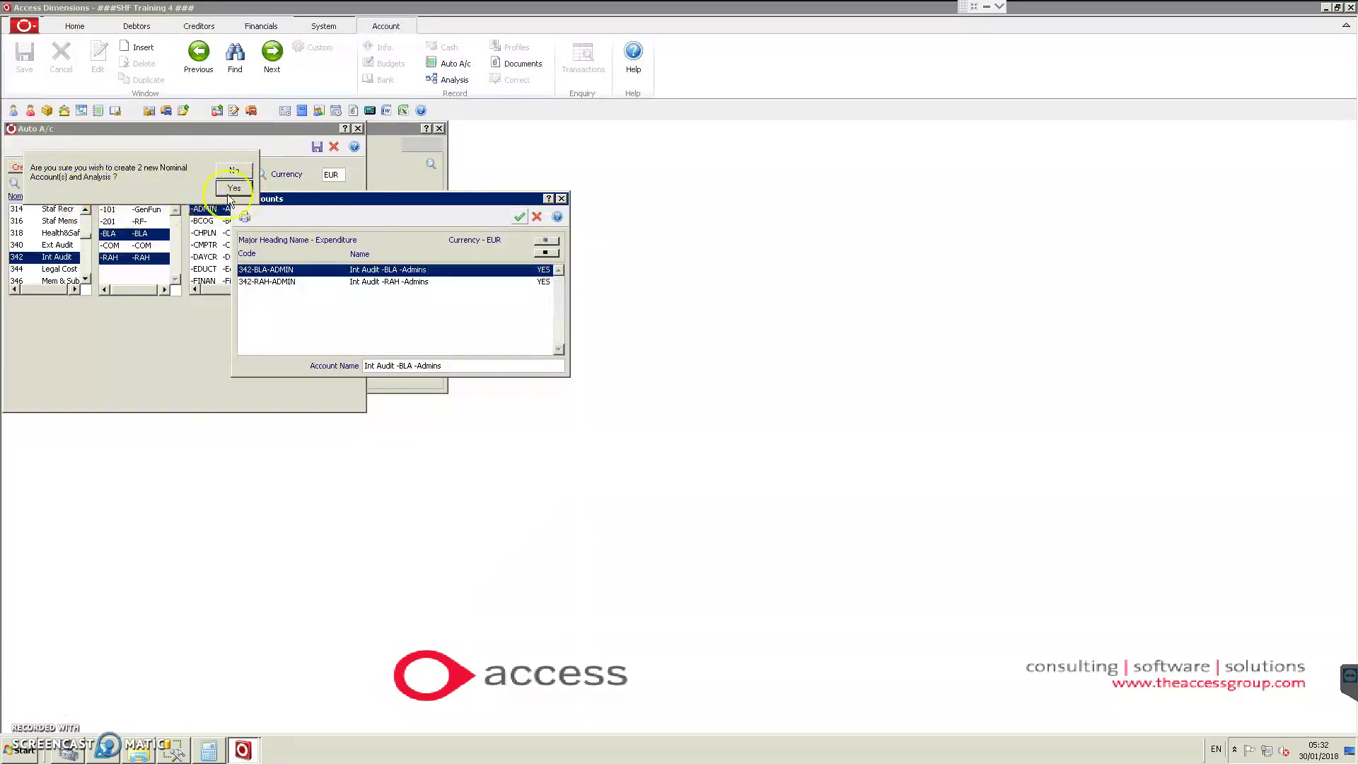
{"action": "left_click", "coordinate": [236, 171]}
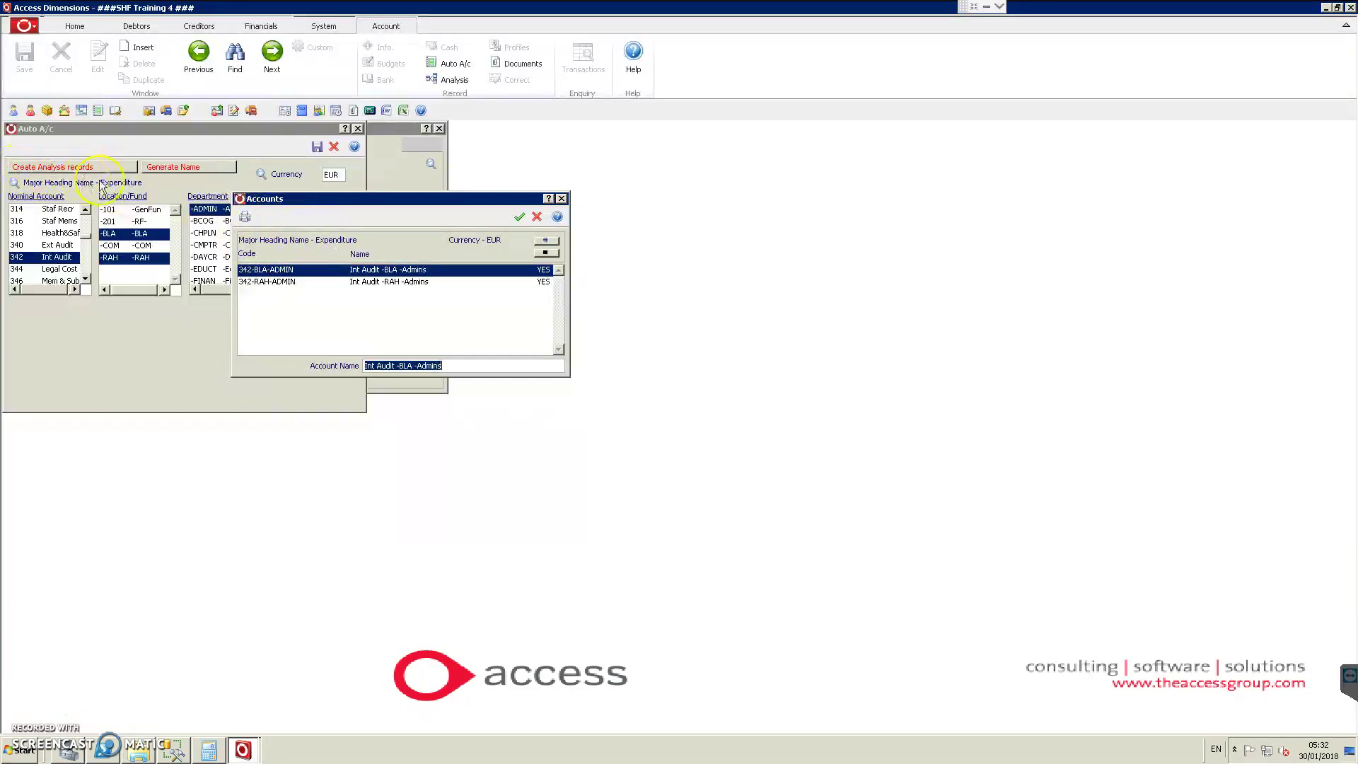
{"action": "left_click", "coordinate": [518, 216]}
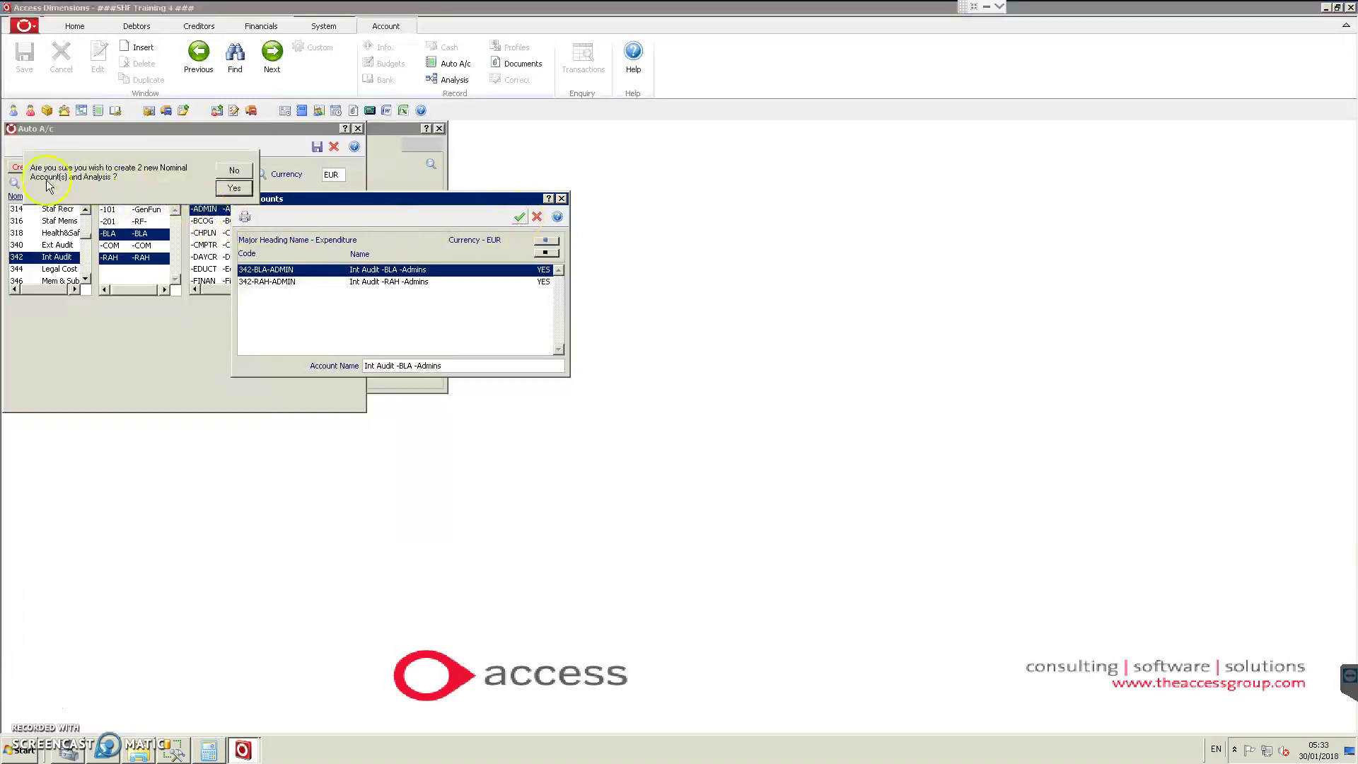
{"action": "left_click", "coordinate": [237, 190]}
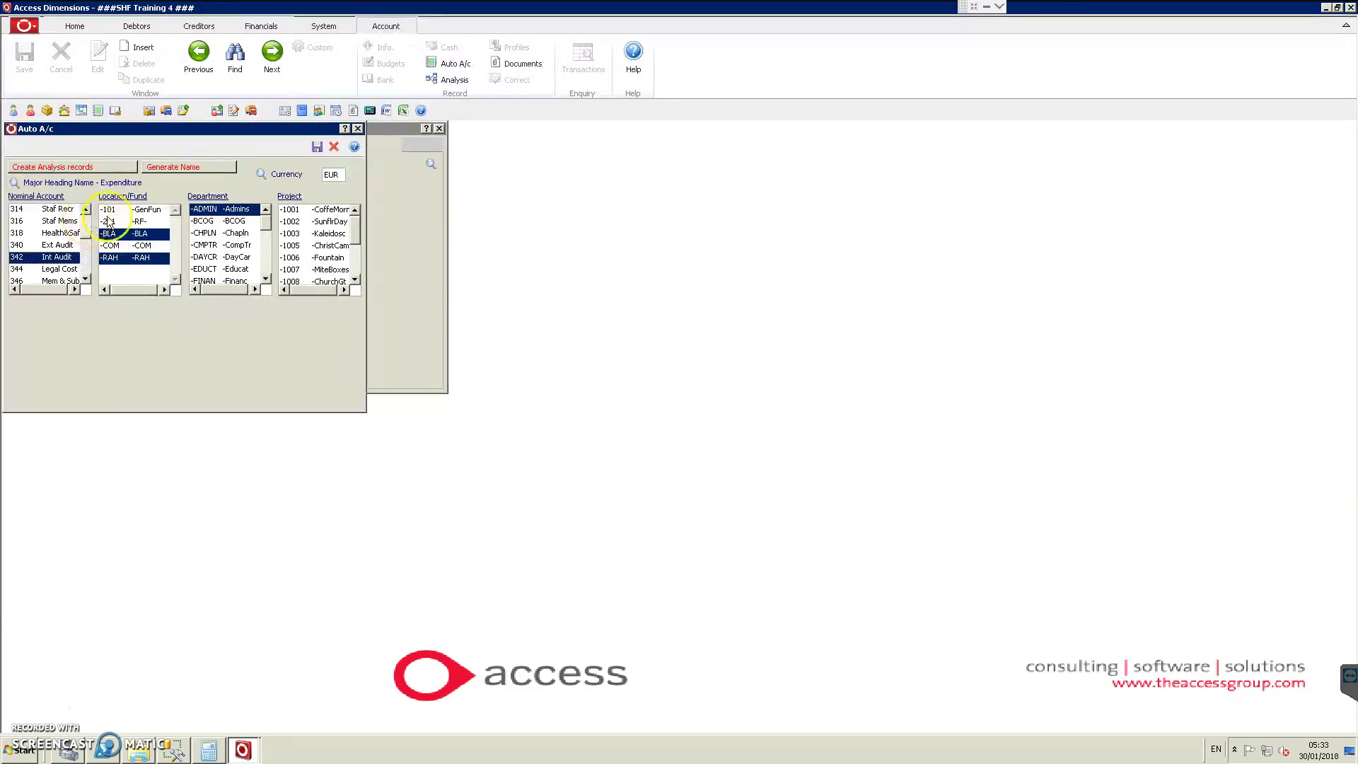
- Find the nominal accounts whose code begins with 342 and display the 342-BLA-ADMIN account
{"action": "left_click", "coordinate": [358, 128]}
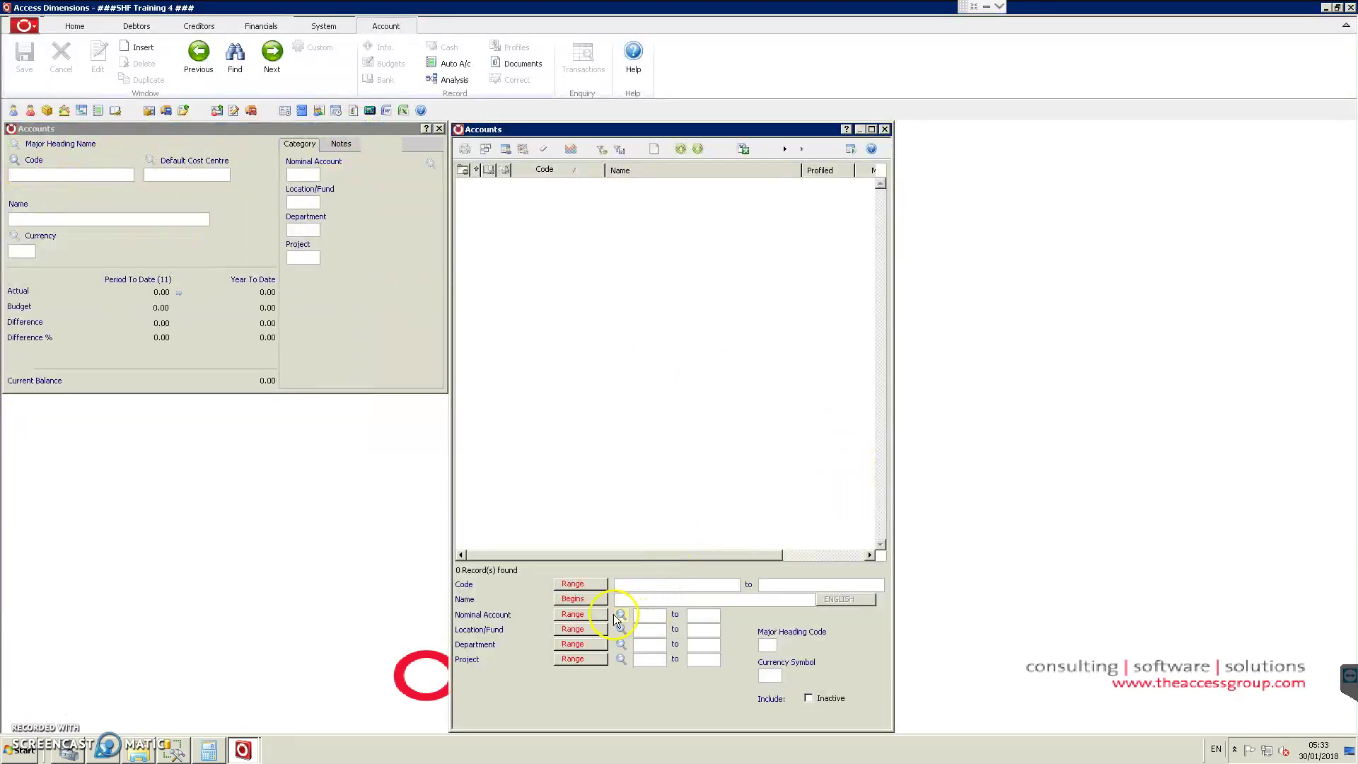
{"action": "left_click", "coordinate": [648, 584]}
{"action": "left_click", "coordinate": [584, 585]}
{"action": "left_click", "coordinate": [587, 609]}
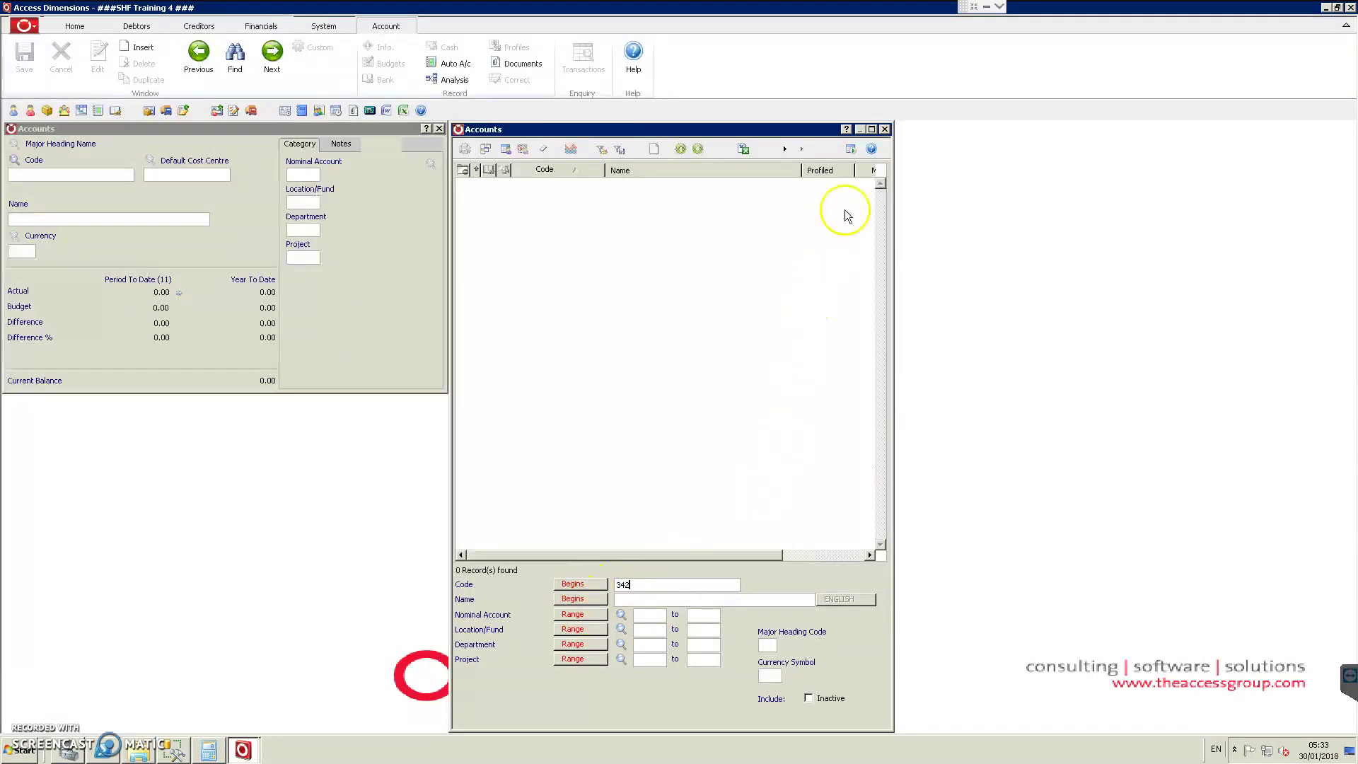
{"action": "left_click", "coordinate": [850, 148]}
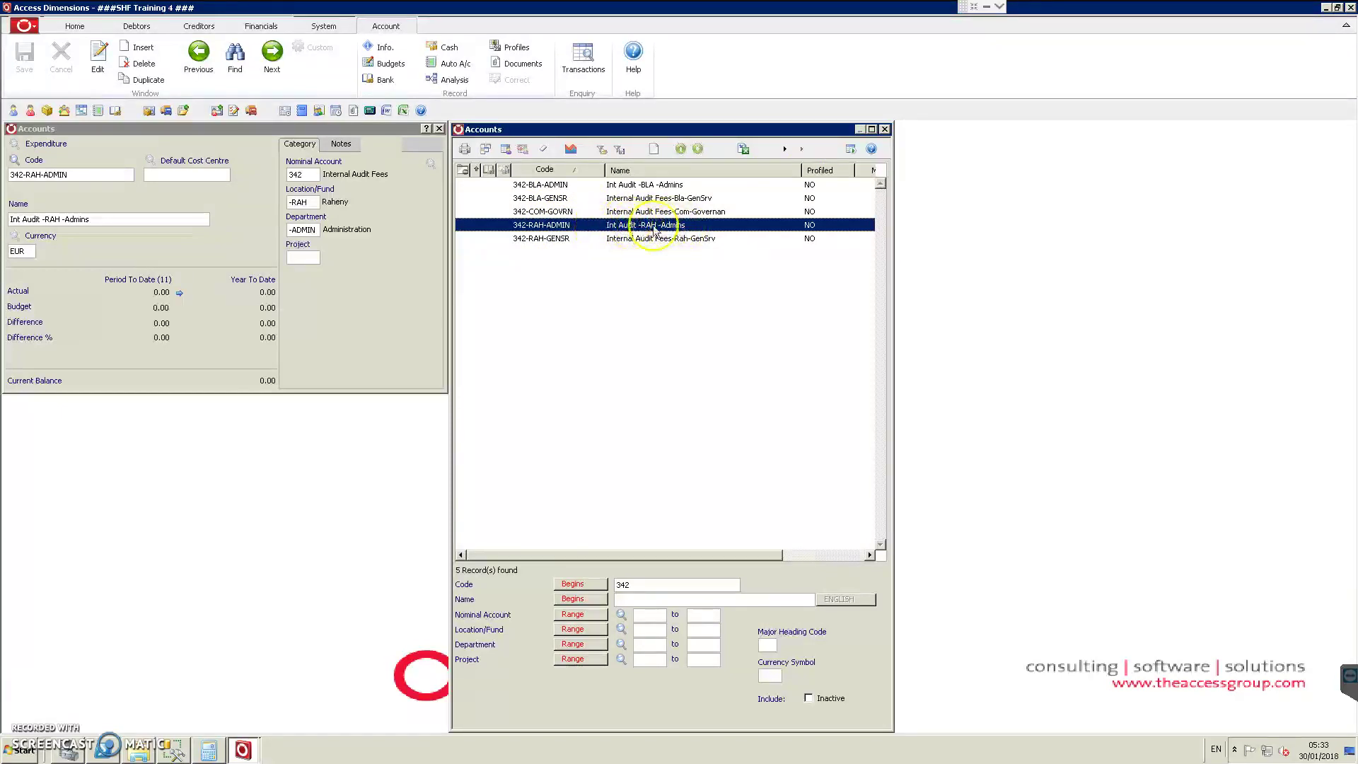
{"action": "left_click", "coordinate": [649, 187]}
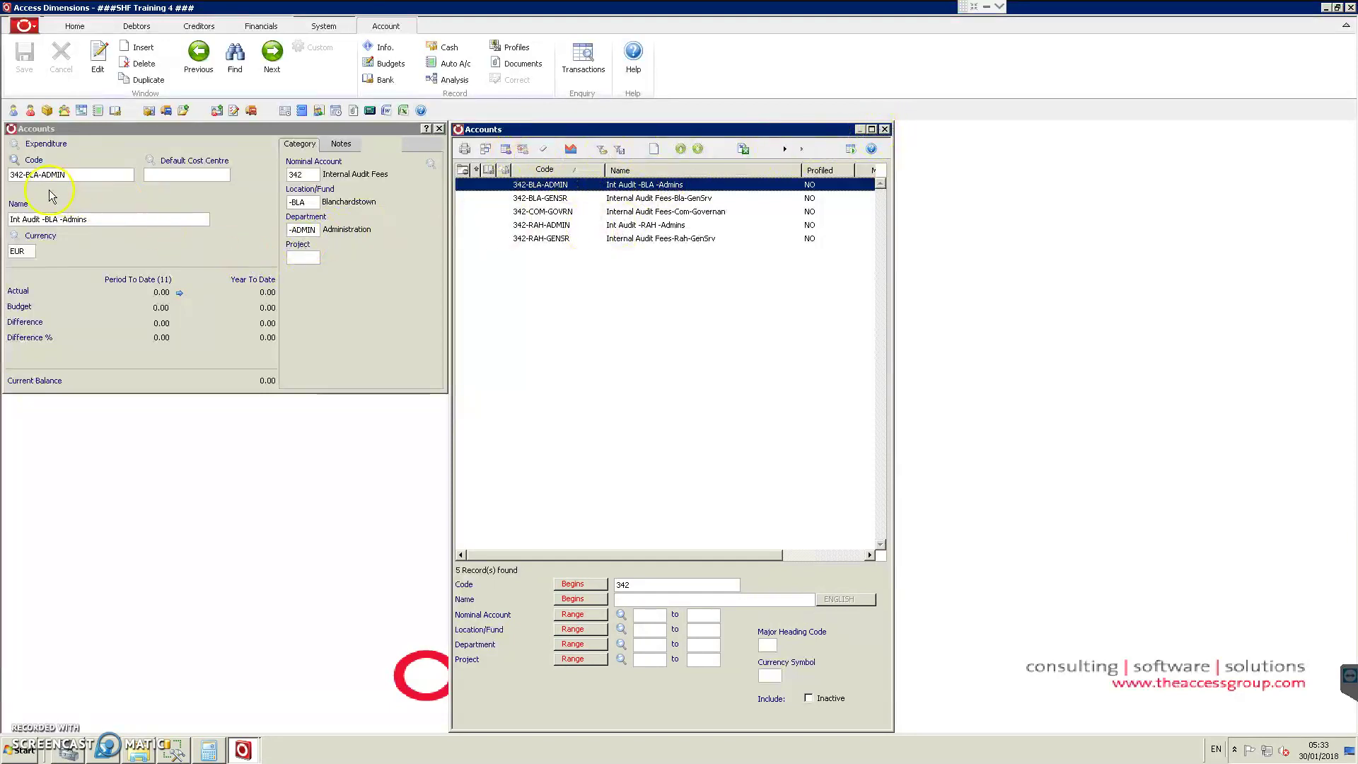
- Set new profit and loss nominal accounts to prompt to create analysis records, and try to create purchase analysis 342-BLA-ADMIN
{"action": "left_click", "coordinate": [226, 265]}
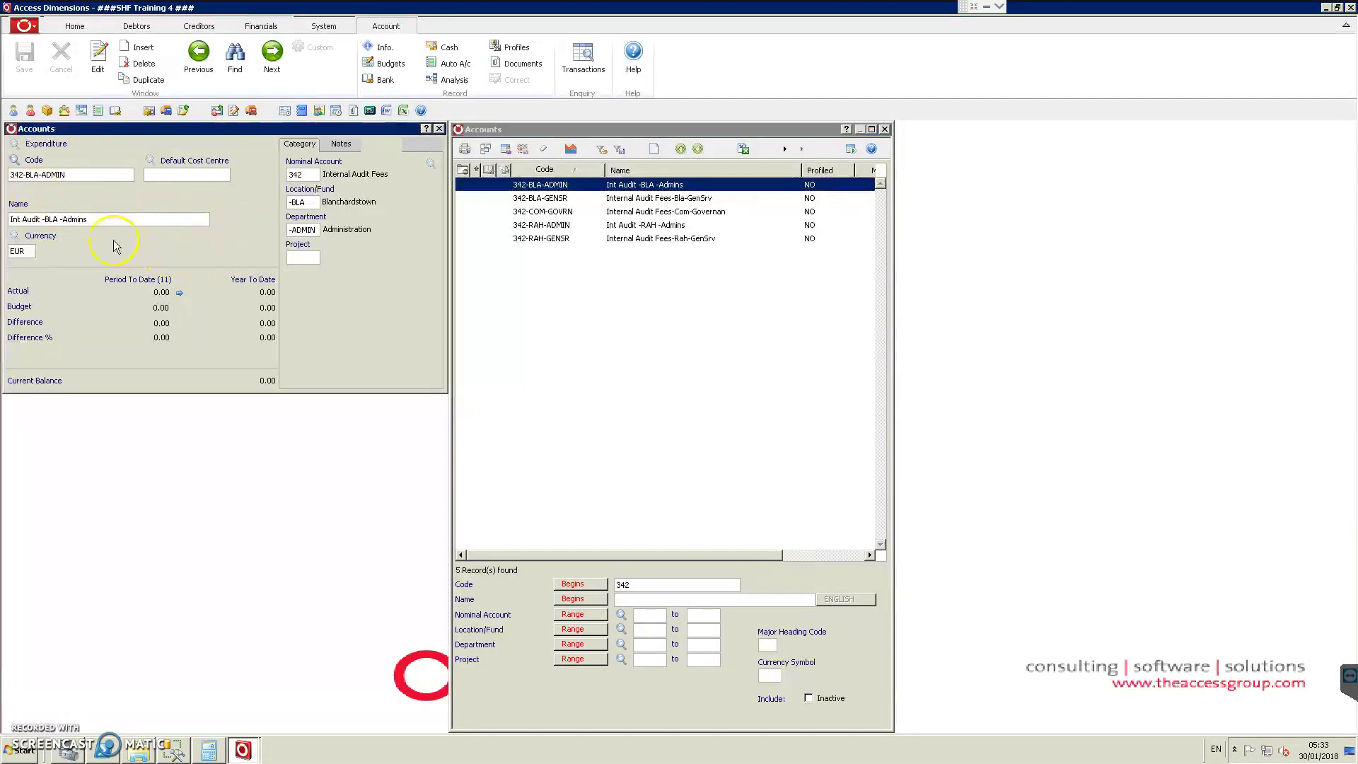
{"action": "left_click", "coordinate": [453, 82]}
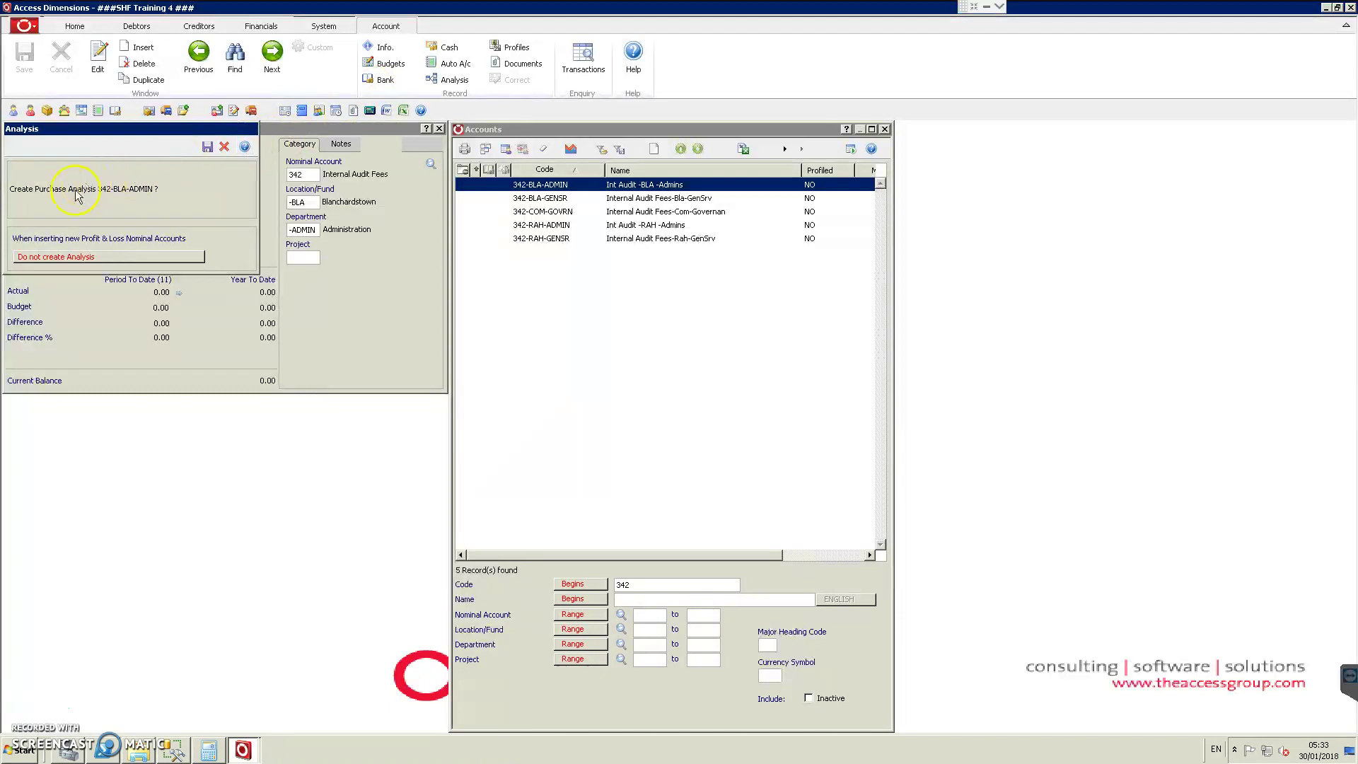
{"action": "double_click", "coordinate": [88, 129]}
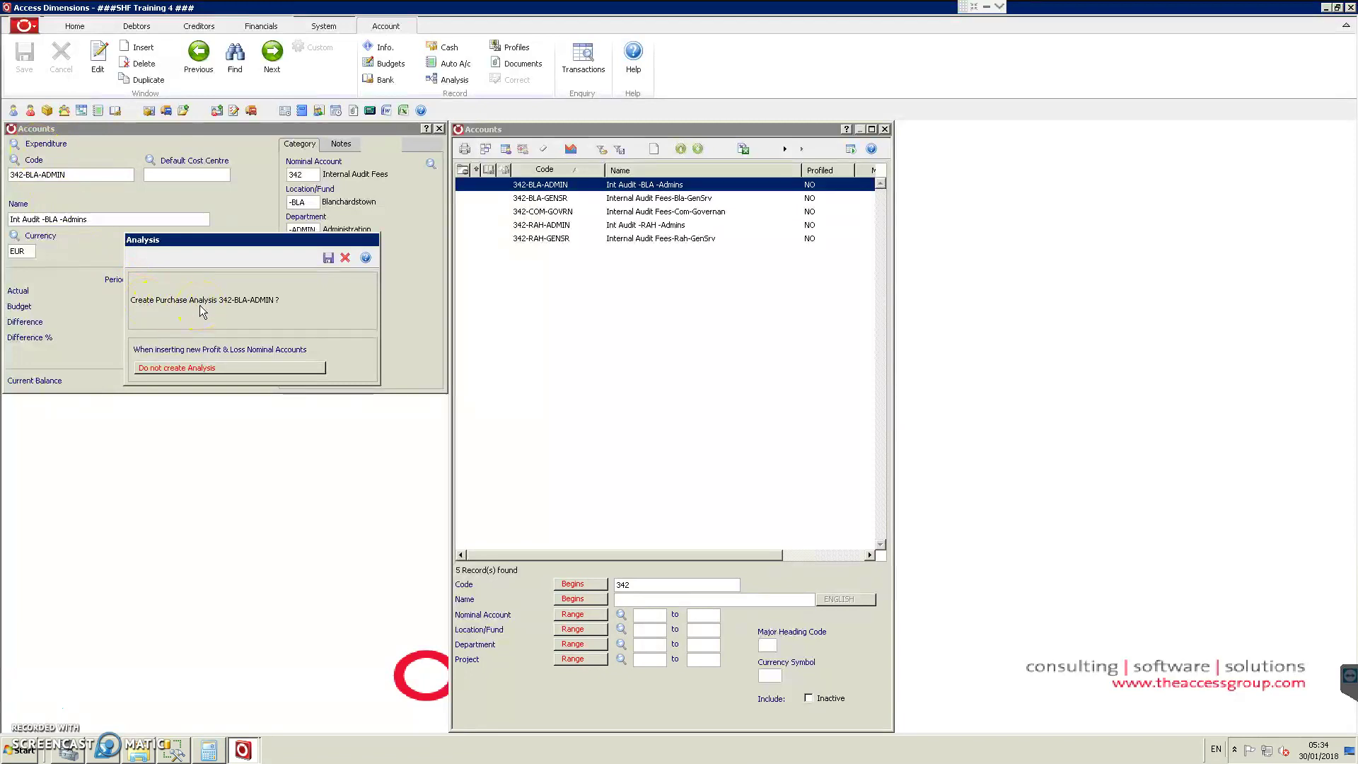
{"action": "left_click", "coordinate": [220, 370]}
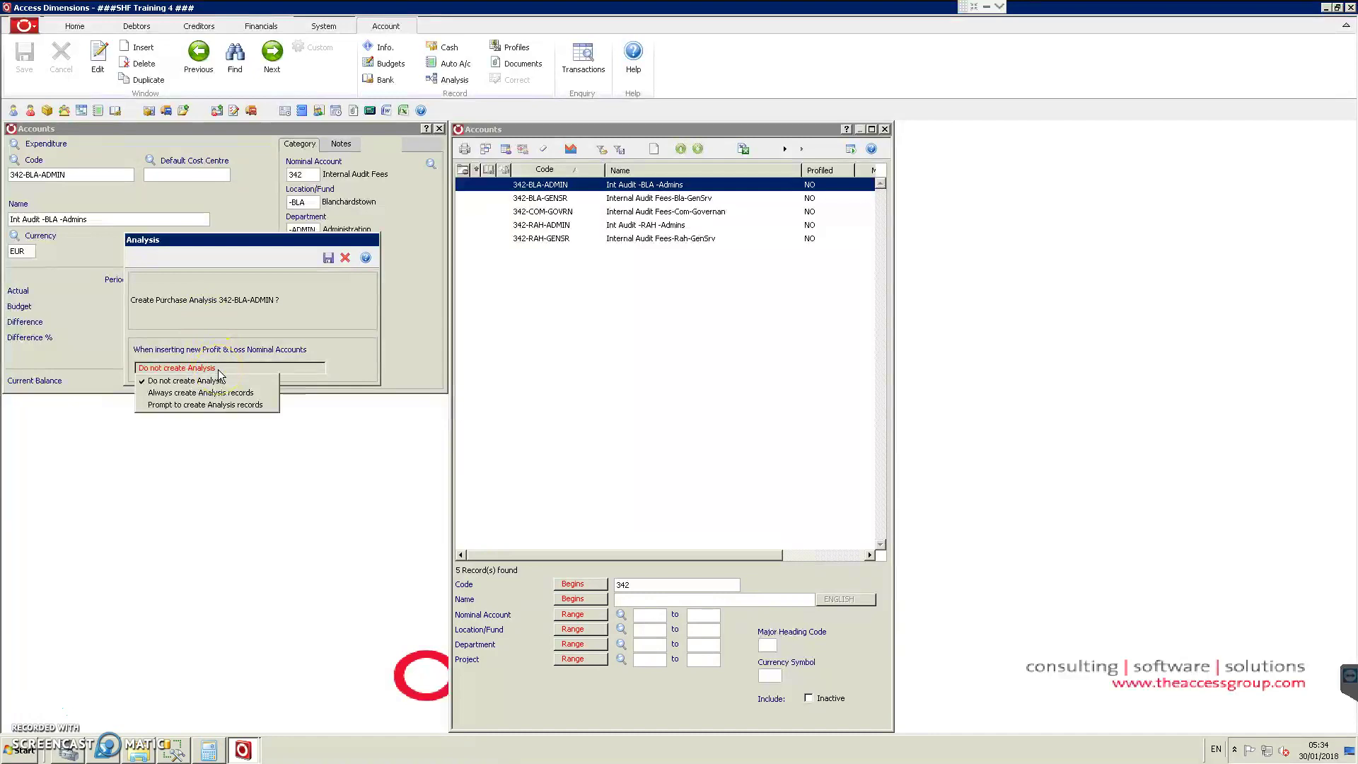
{"action": "left_click", "coordinate": [209, 394]}
{"action": "left_click", "coordinate": [198, 398]}
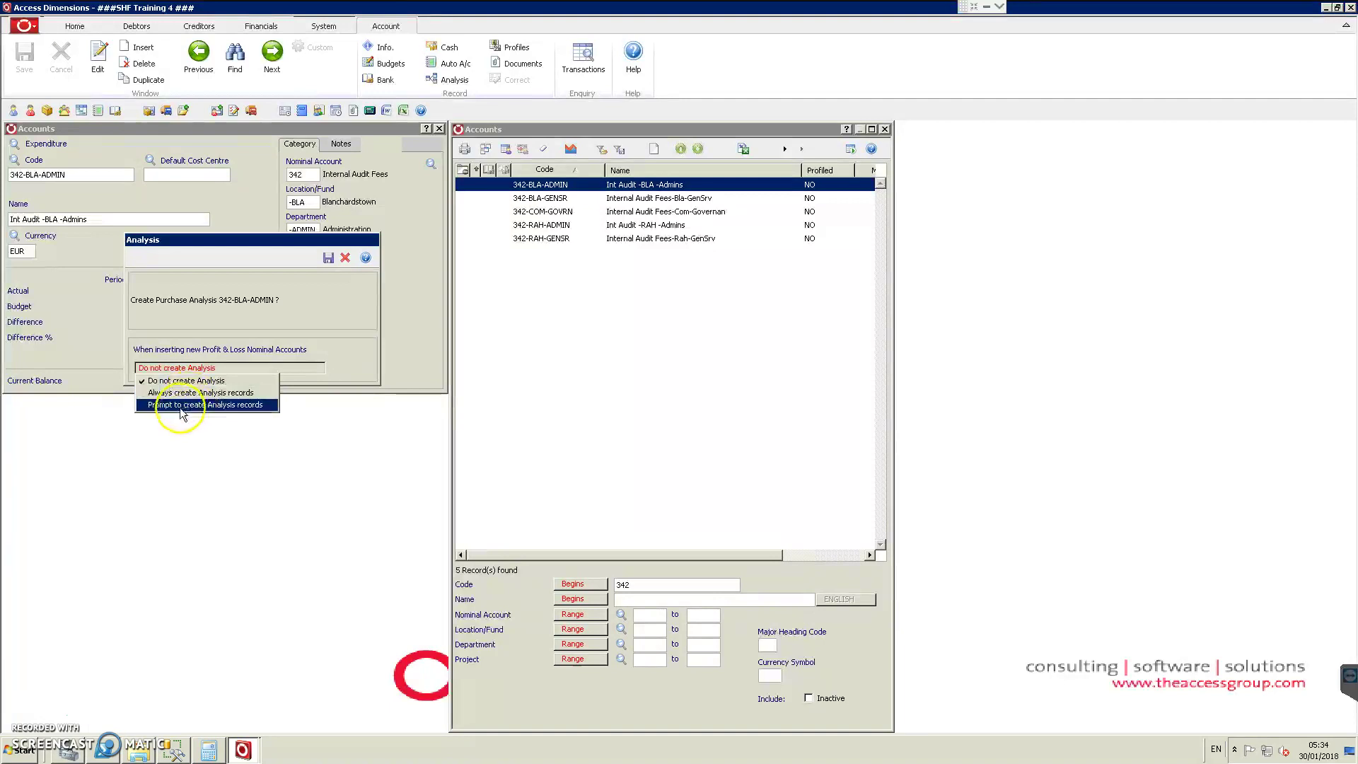
{"action": "left_click", "coordinate": [181, 406]}
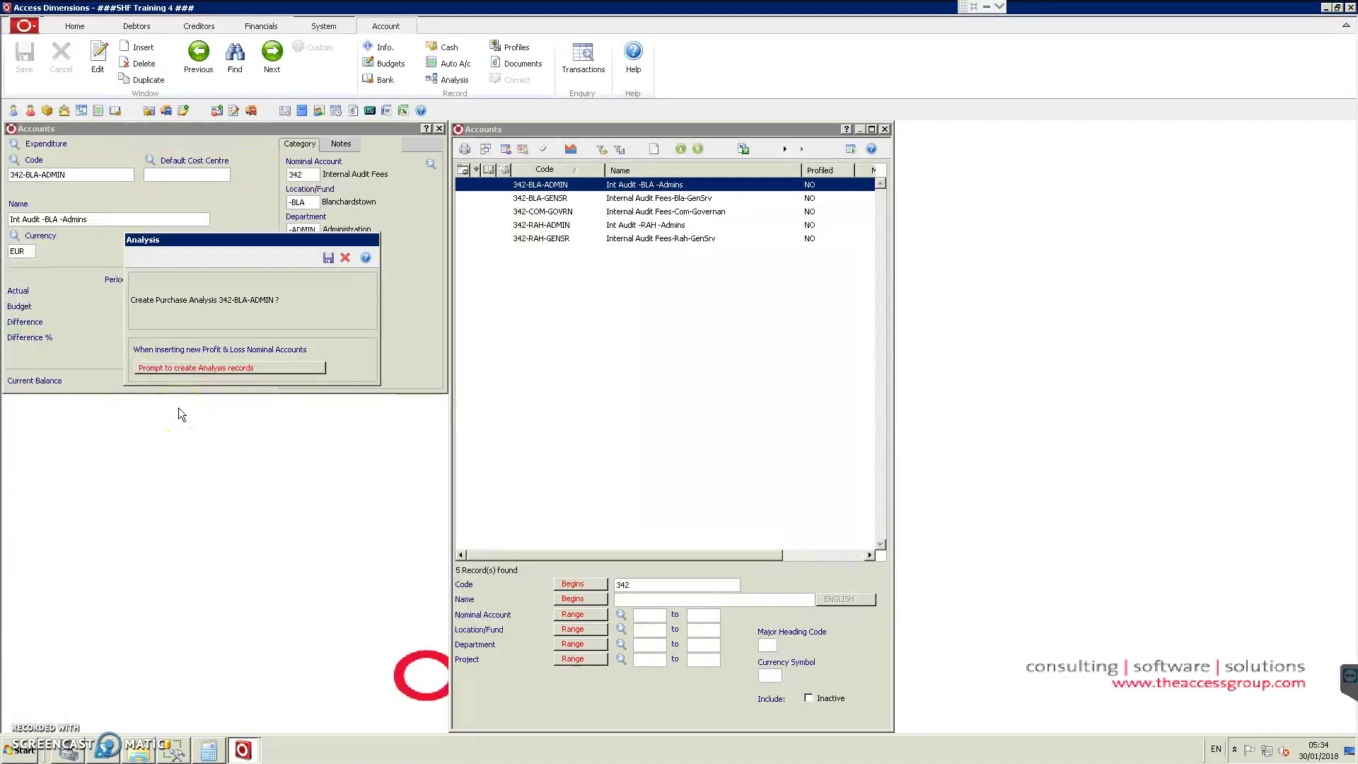
{"action": "left_click", "coordinate": [328, 258]}
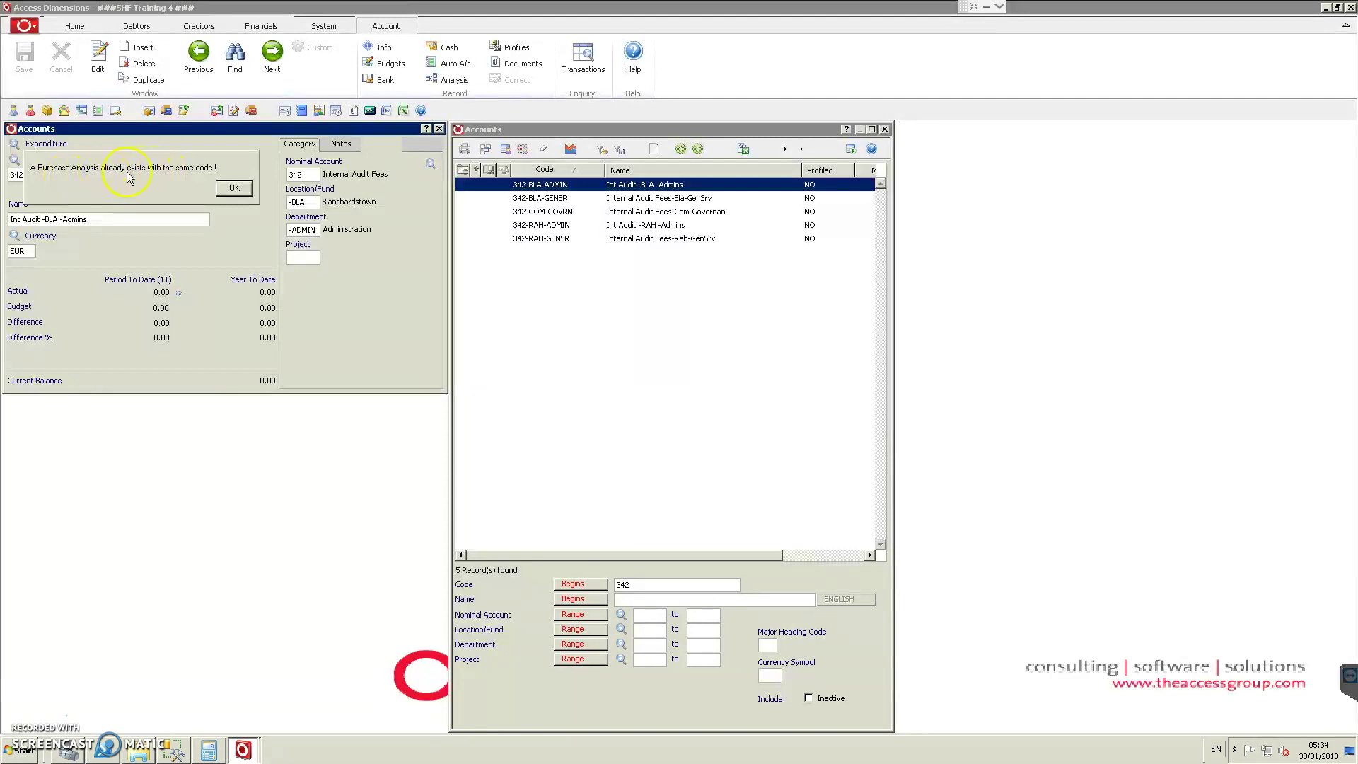
{"action": "left_click", "coordinate": [234, 191]}
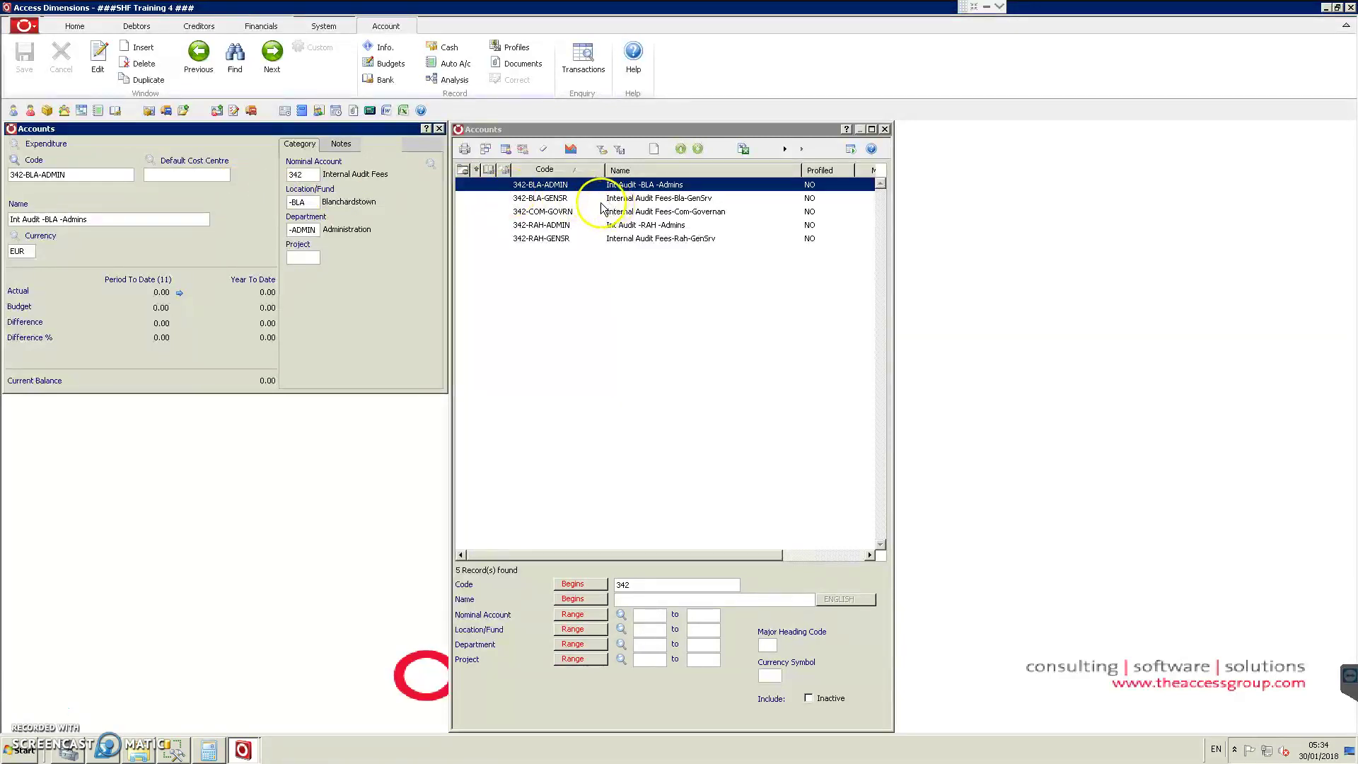
- Close the nominal accounts and look up the creditors' purchase analysis record with code 342
{"action": "left_click", "coordinate": [439, 128]}
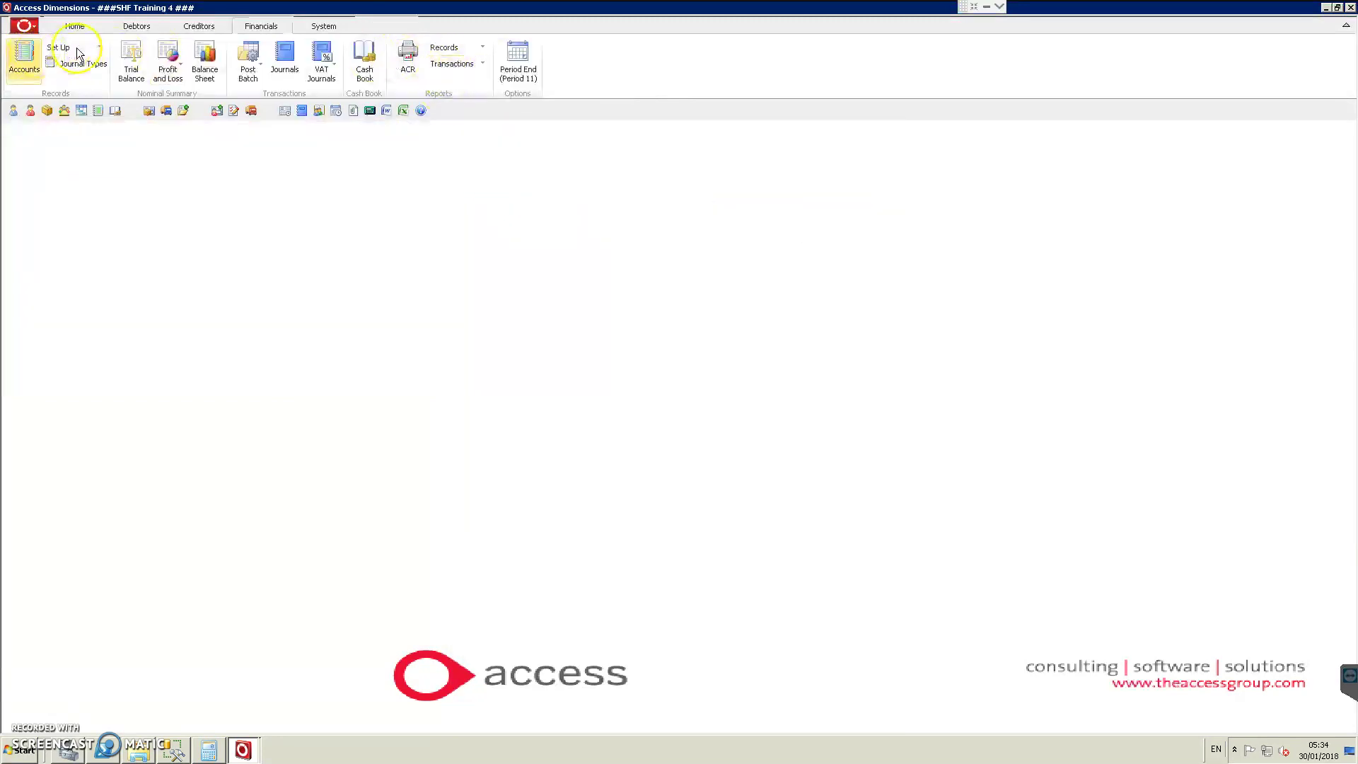
{"action": "left_click", "coordinate": [199, 27]}
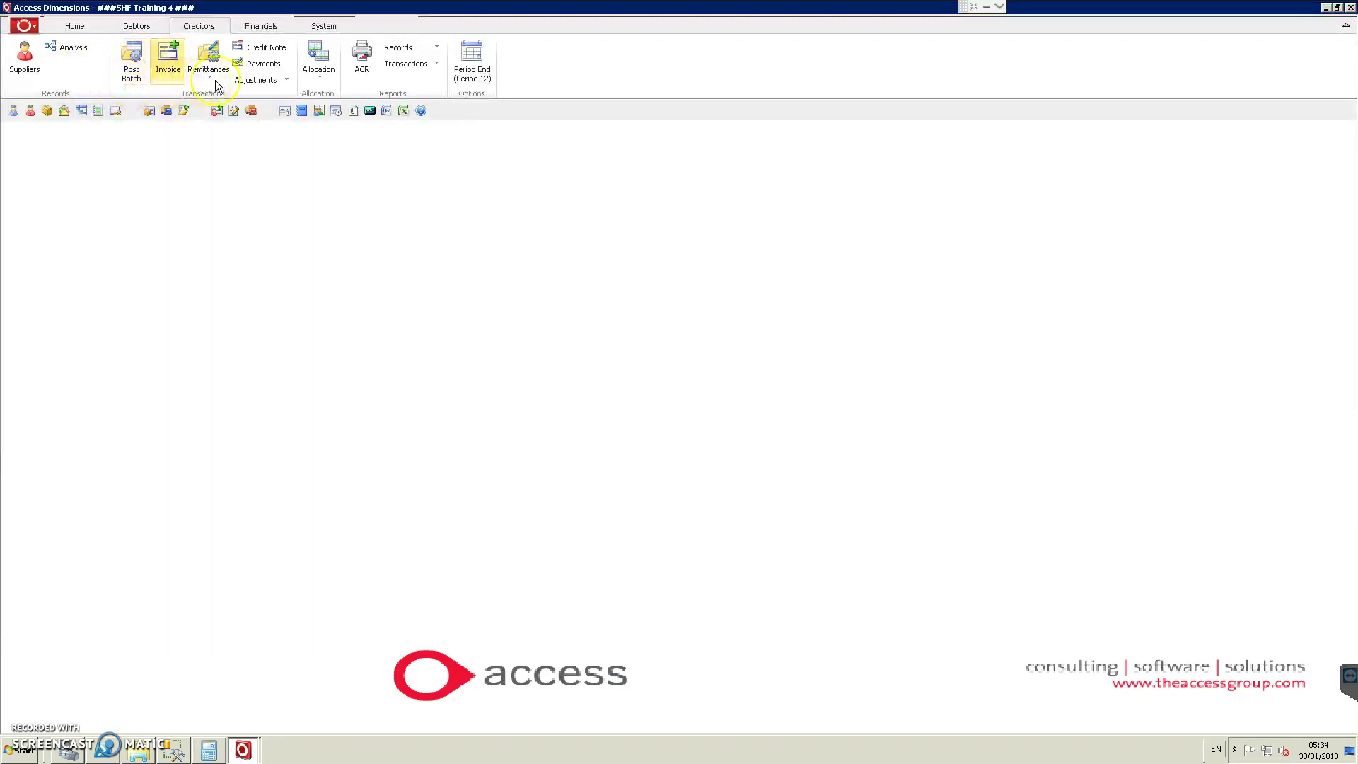
{"action": "left_click", "coordinate": [71, 47]}
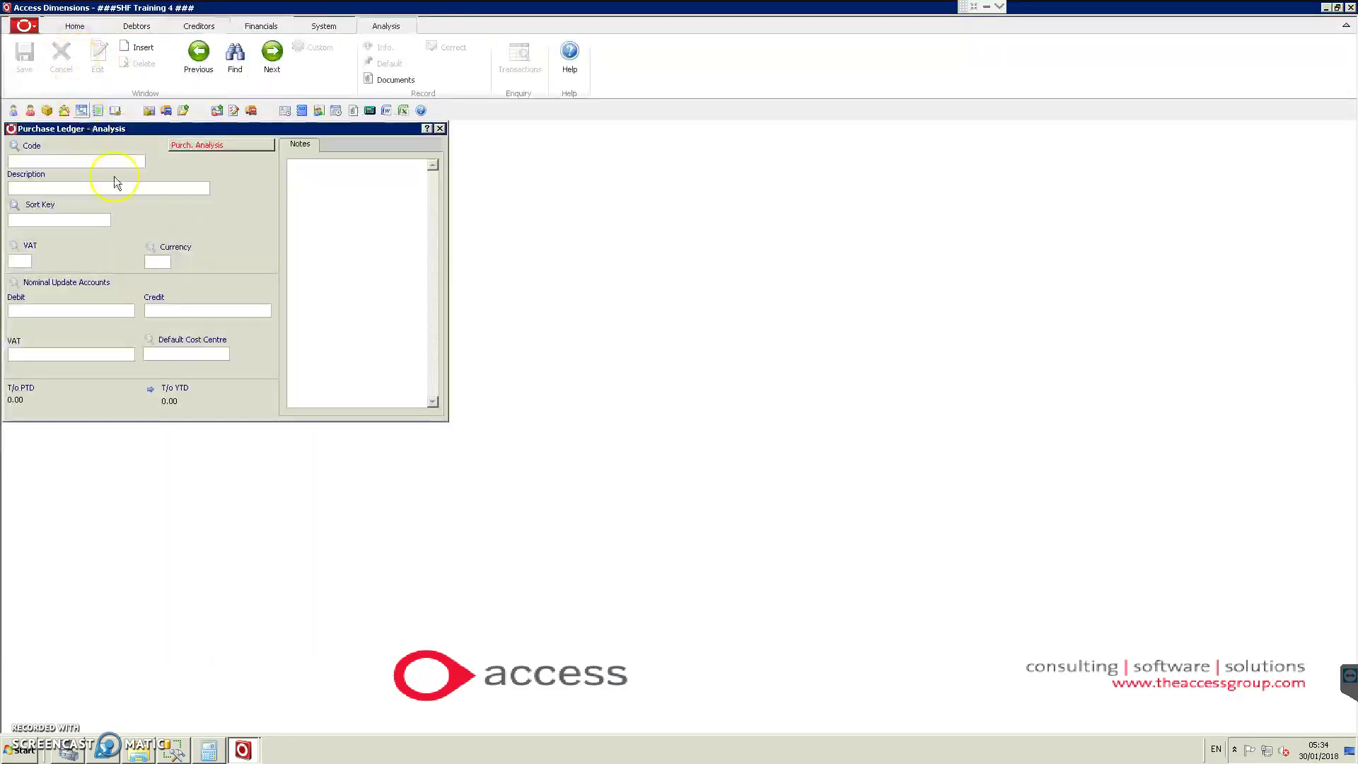
{"action": "left_click", "coordinate": [272, 65]}
{"action": "left_click", "coordinate": [272, 63]}
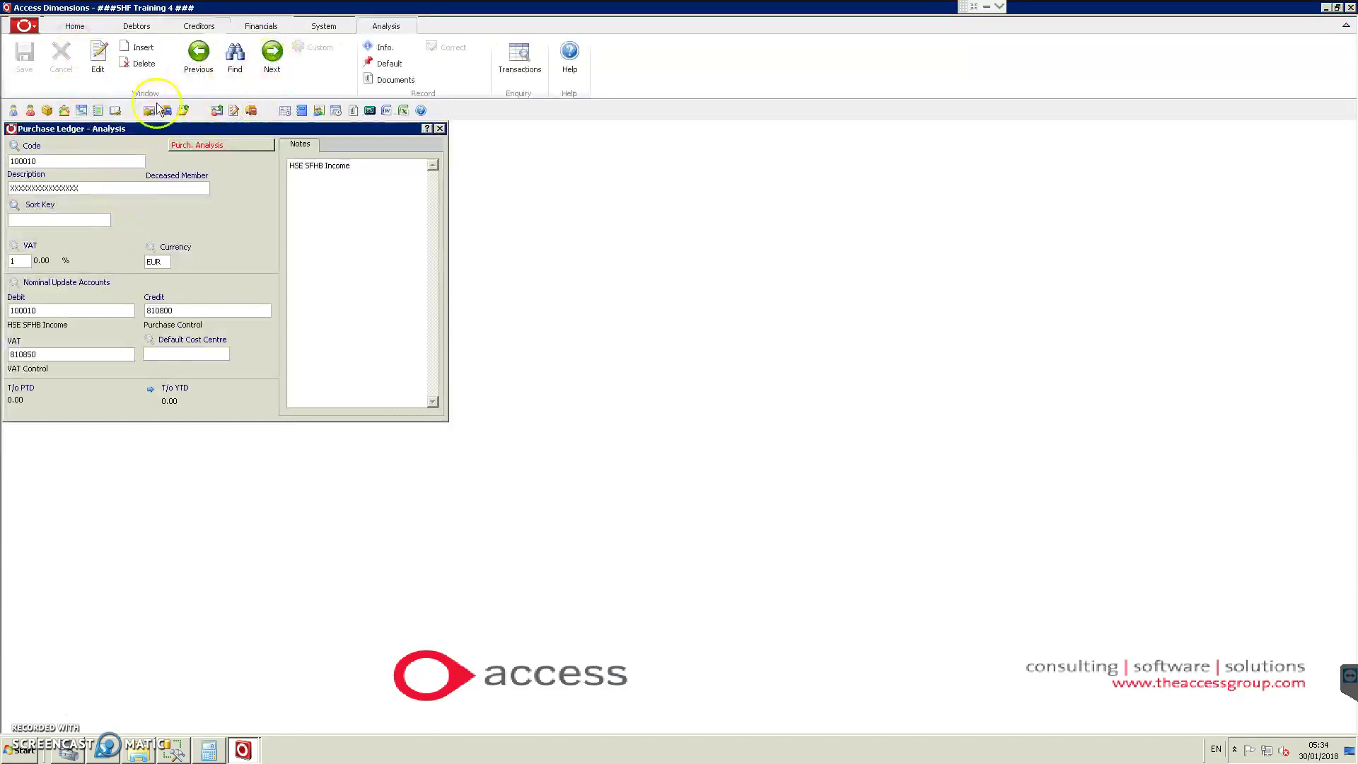
{"action": "left_click", "coordinate": [143, 48]}
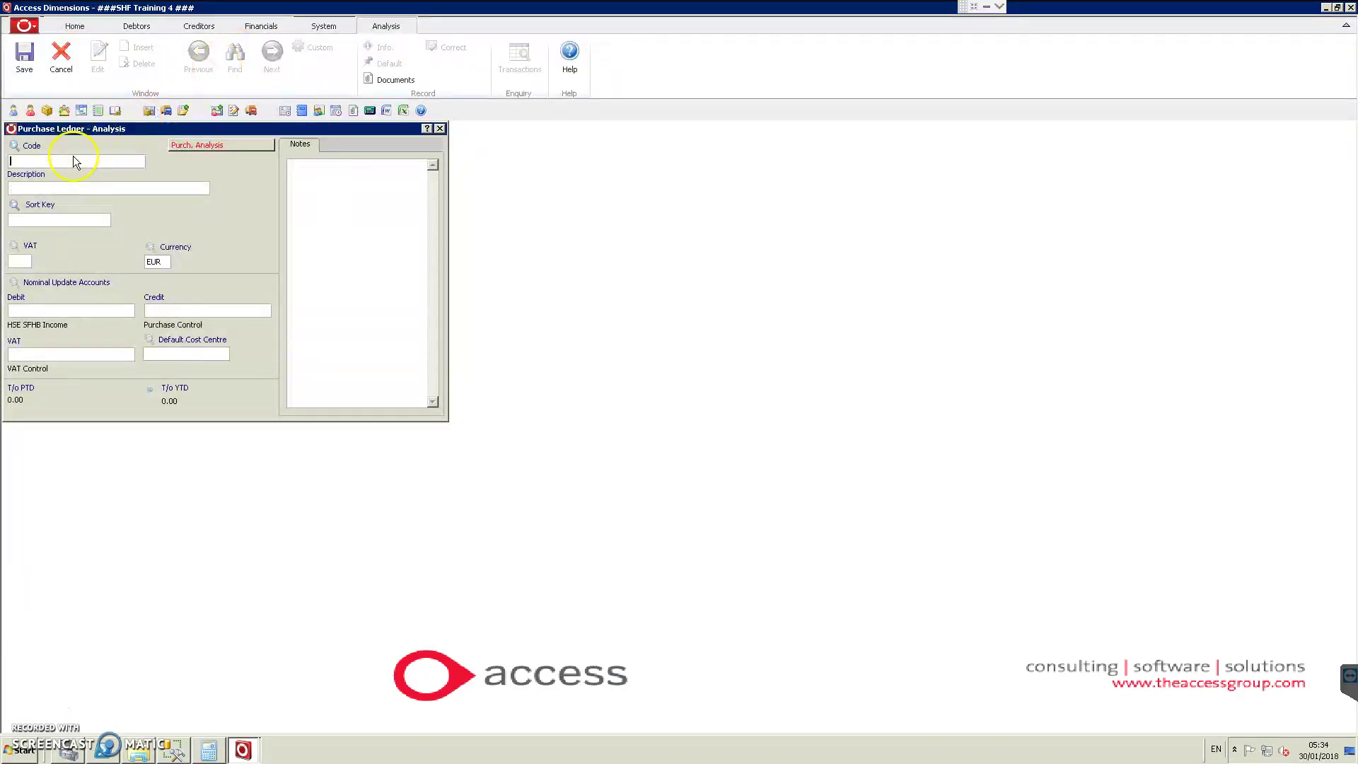
{"action": "type", "text": "342"}
{"action": "key", "text": "Return"}
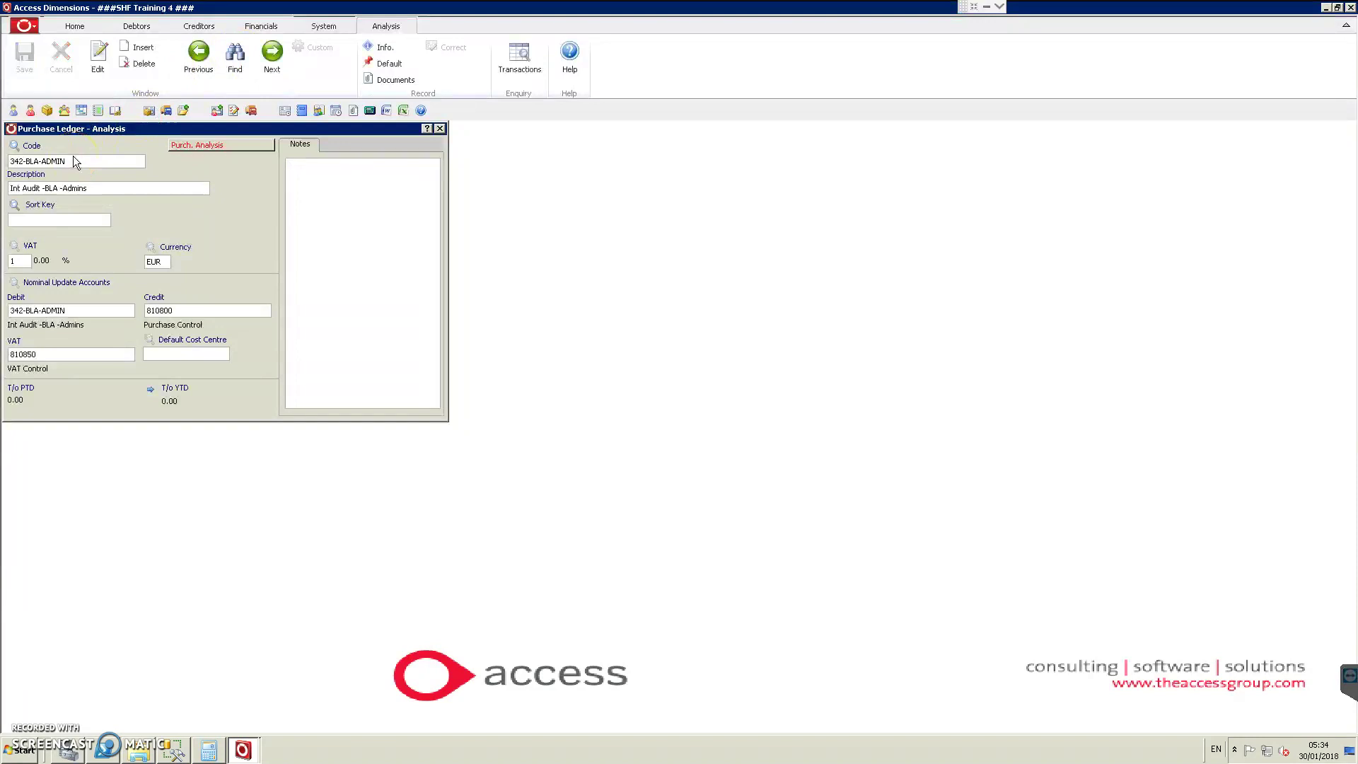